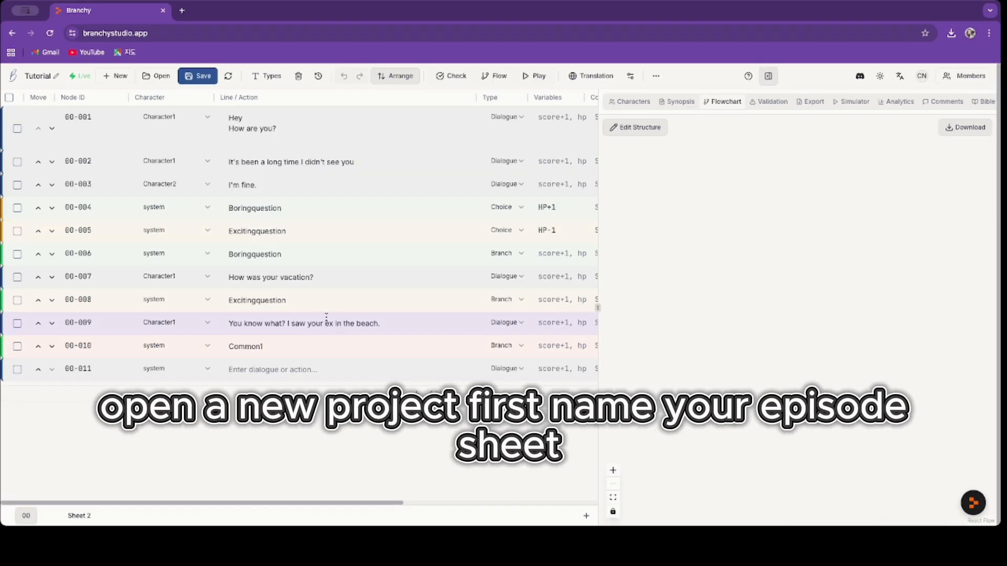
# - View the contents of Sheet 2 and return to the 00 episode sheet
pyautogui.click(78, 517)
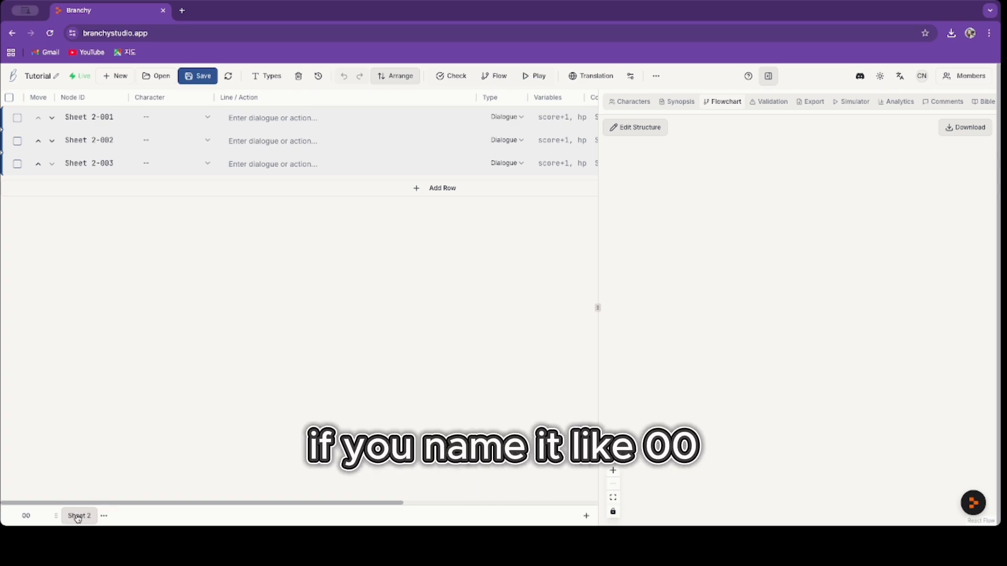
pyautogui.click(24, 517)
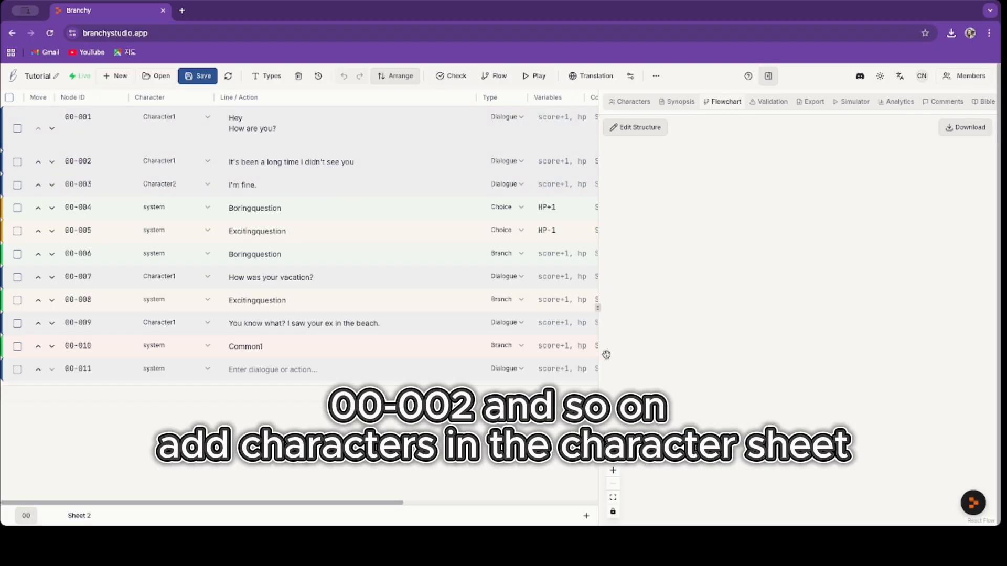
# - Show the project's character list and view the character choices available for row 00-001
pyautogui.click(630, 105)
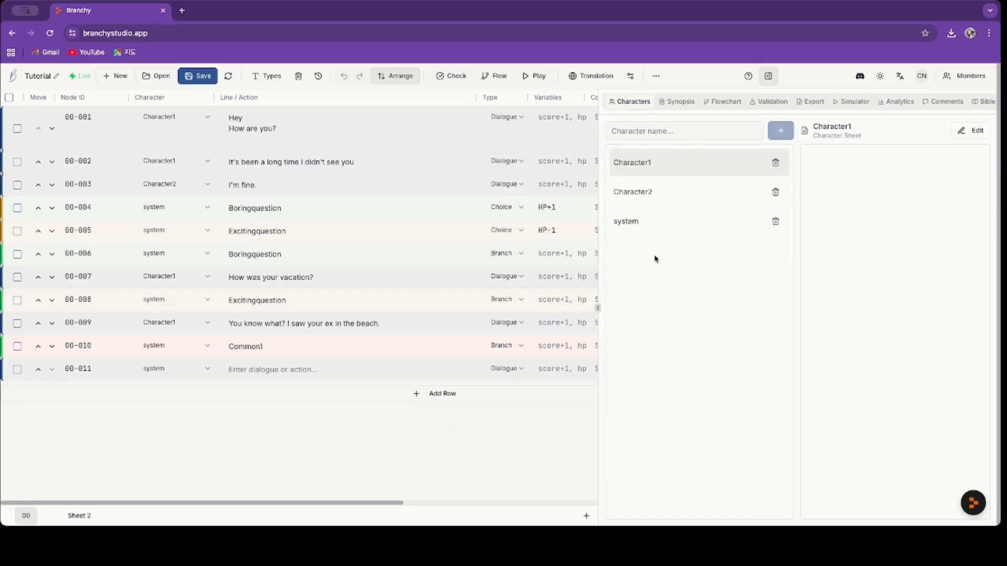
pyautogui.click(706, 130)
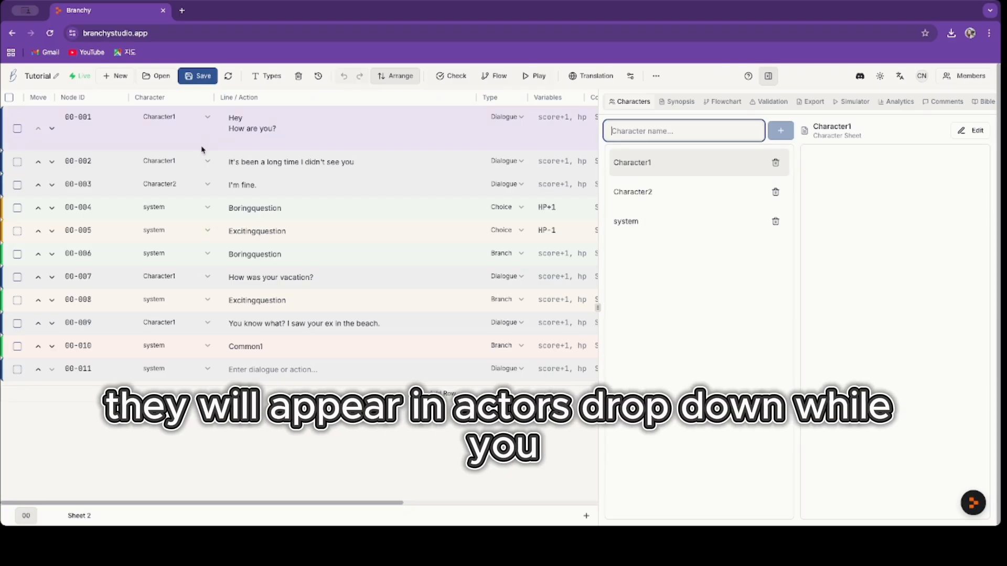
pyautogui.click(205, 124)
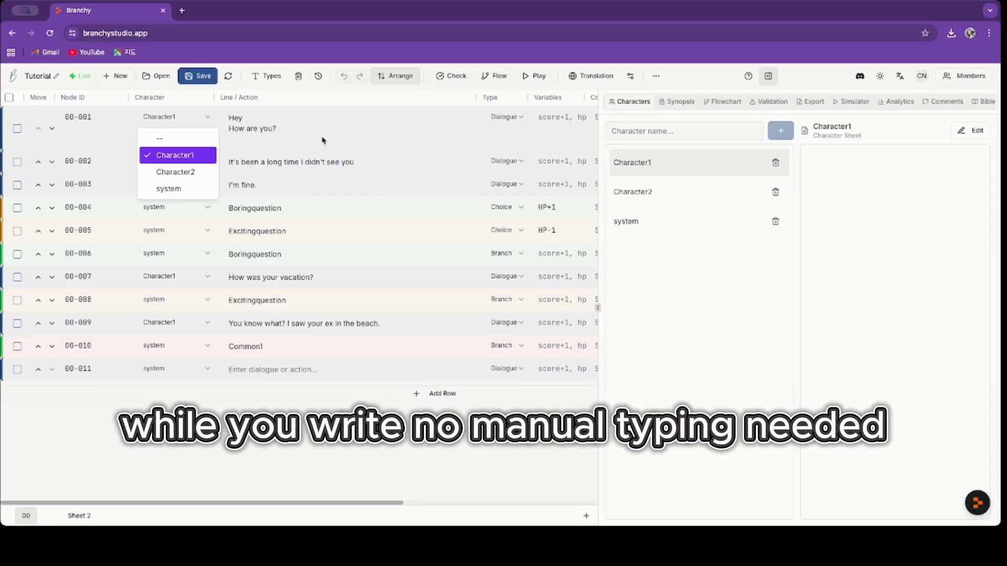
pyautogui.click(340, 152)
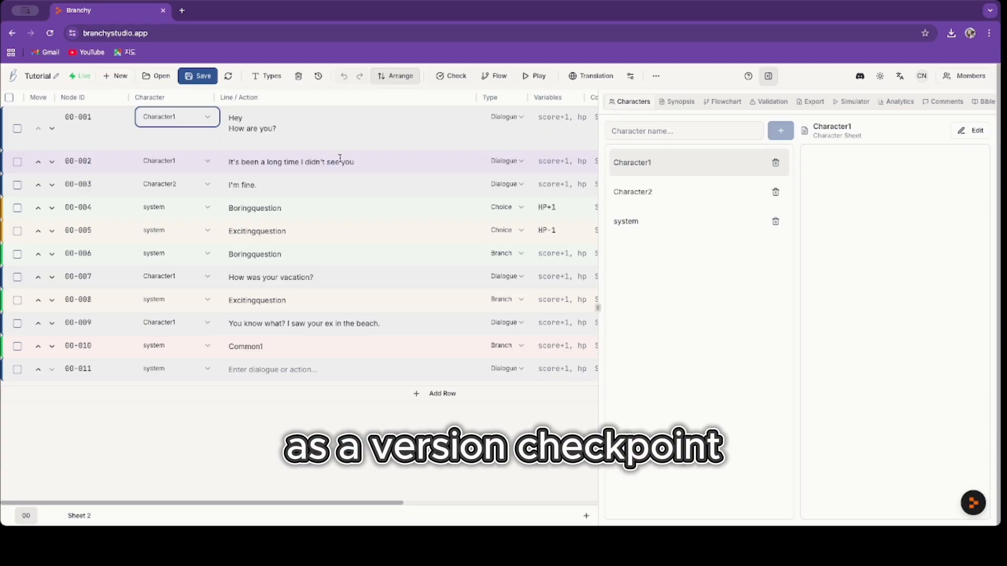
# - Review the saved project snapshots and close the snapshot list
pyautogui.click(319, 80)
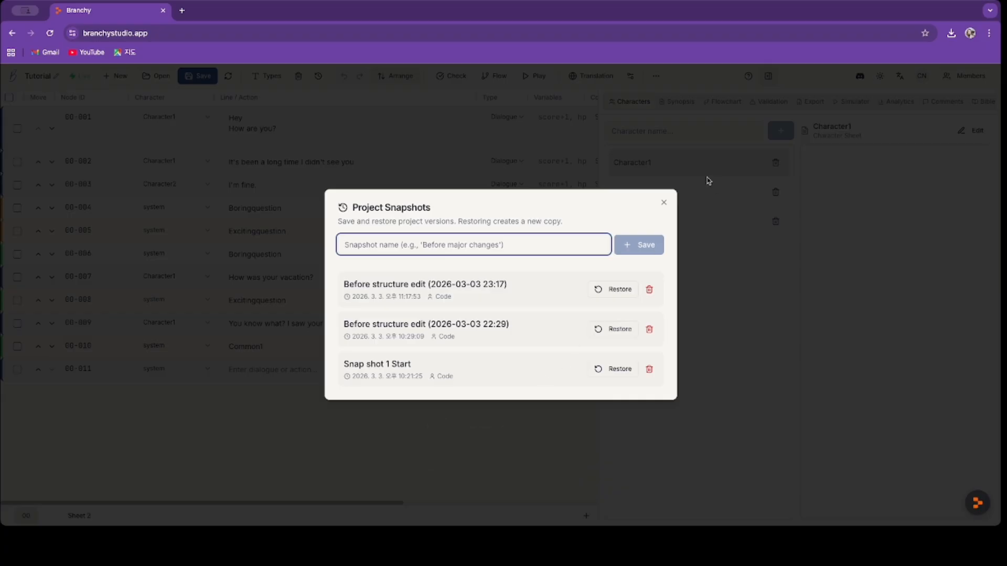
pyautogui.click(650, 209)
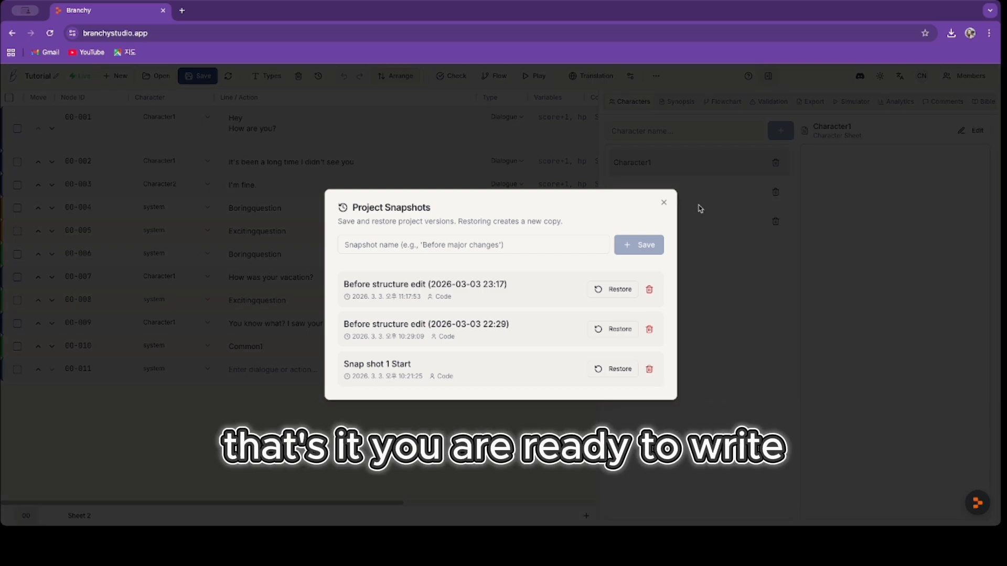
pyautogui.click(663, 202)
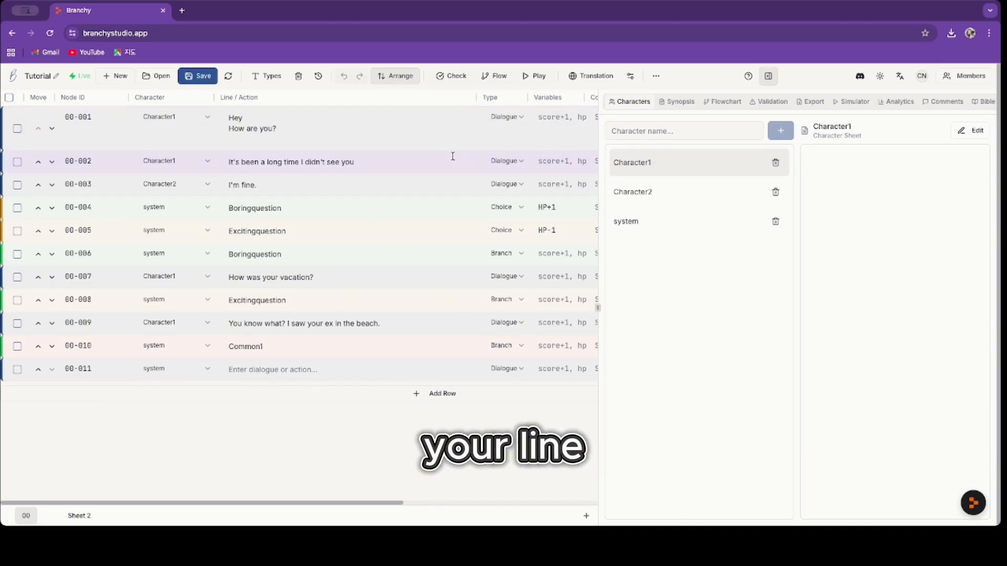
# - Insert a blank row below row 00-001, delete it again and rearrange the node numbering
pyautogui.click(768, 77)
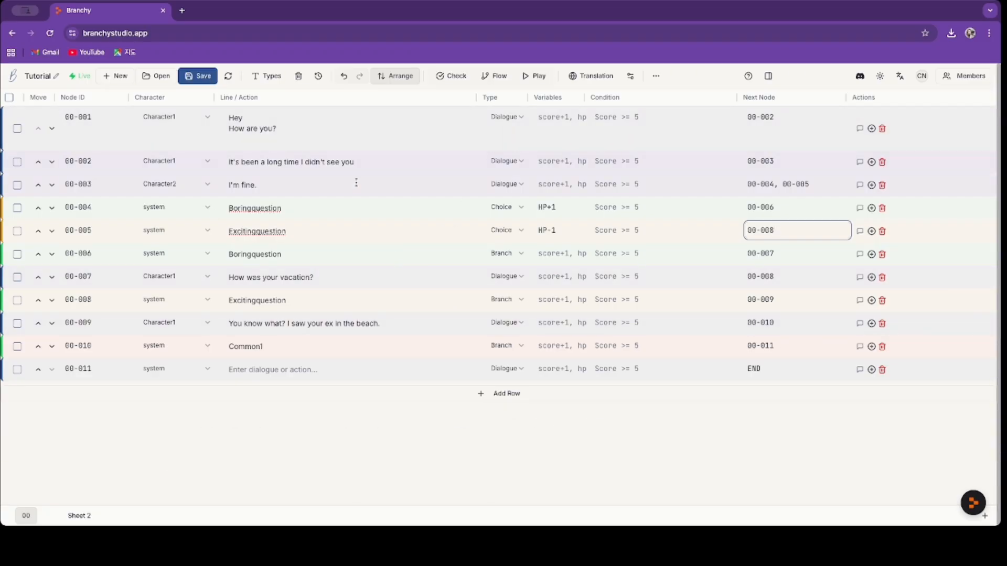
pyautogui.click(871, 128)
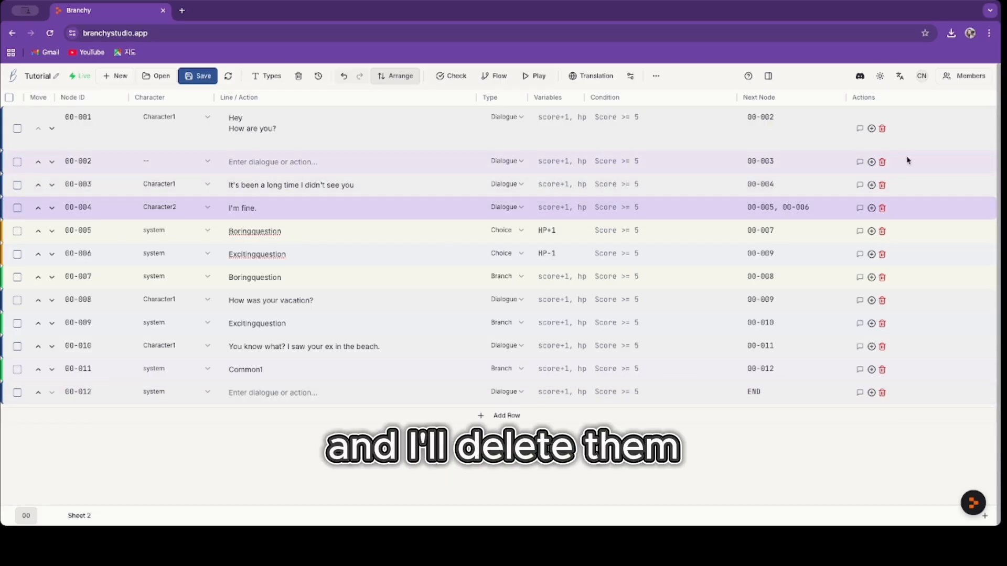
pyautogui.click(882, 162)
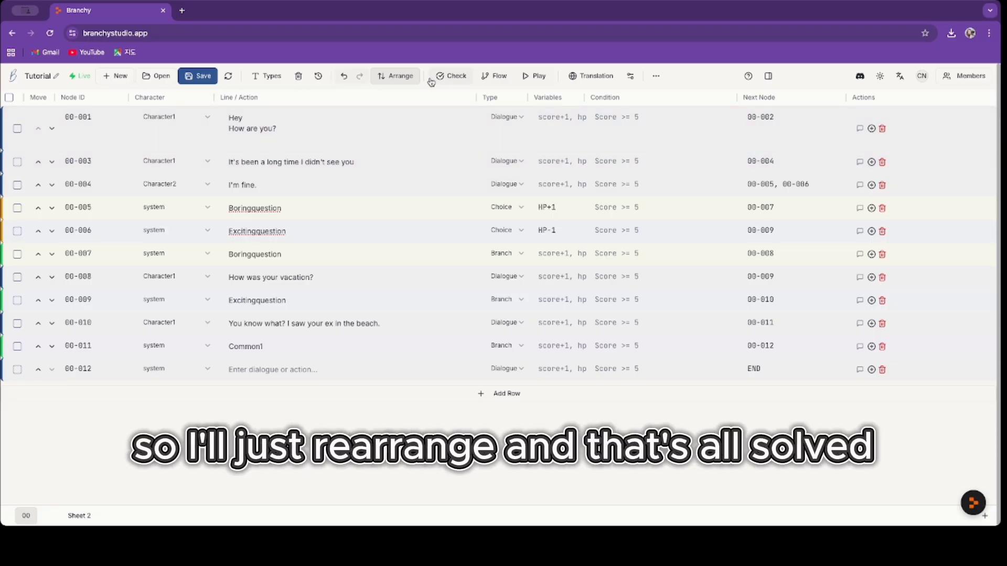
pyautogui.click(388, 78)
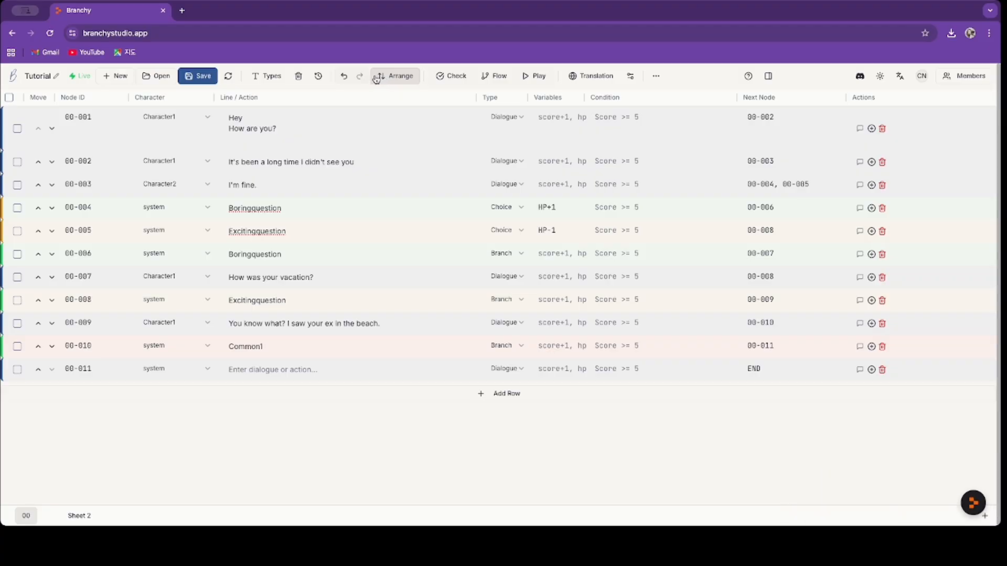
# - Move the "I'm fine." row up to the start of the sheet and restore the original row order
pyautogui.click(51, 164)
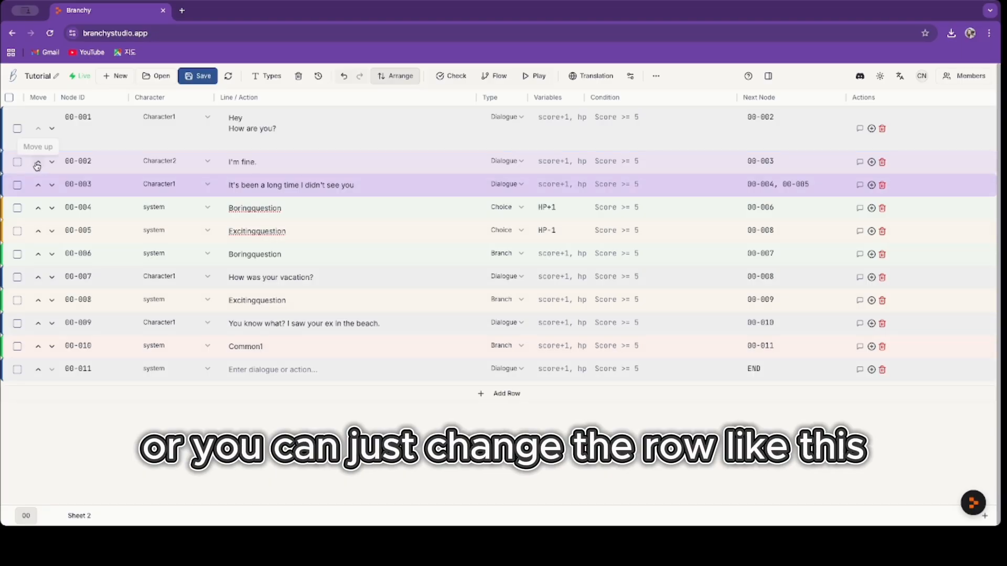
pyautogui.click(38, 162)
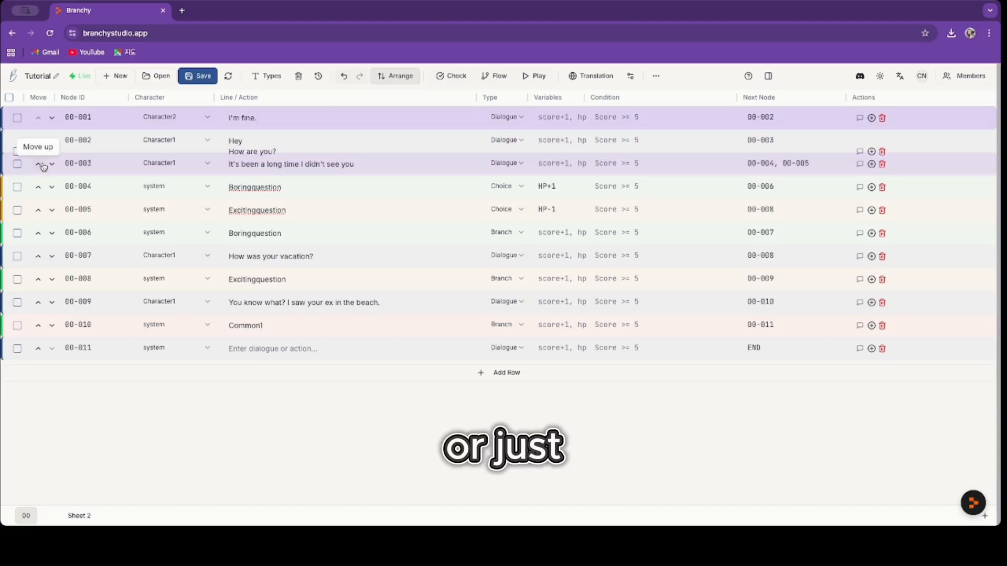
pyautogui.click(38, 164)
pyautogui.click(51, 164)
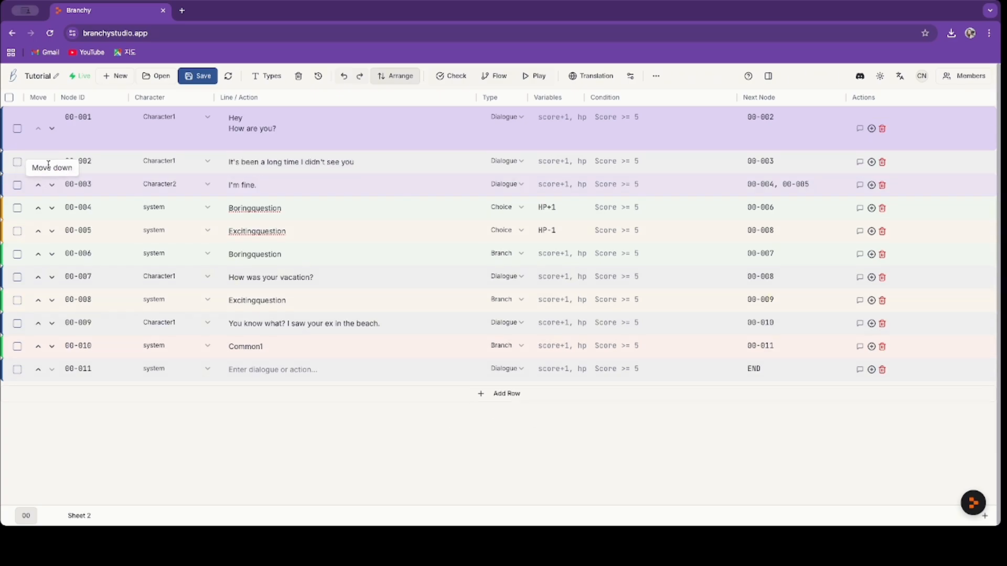
pyautogui.press('super+Return')
pyautogui.click(381, 76)
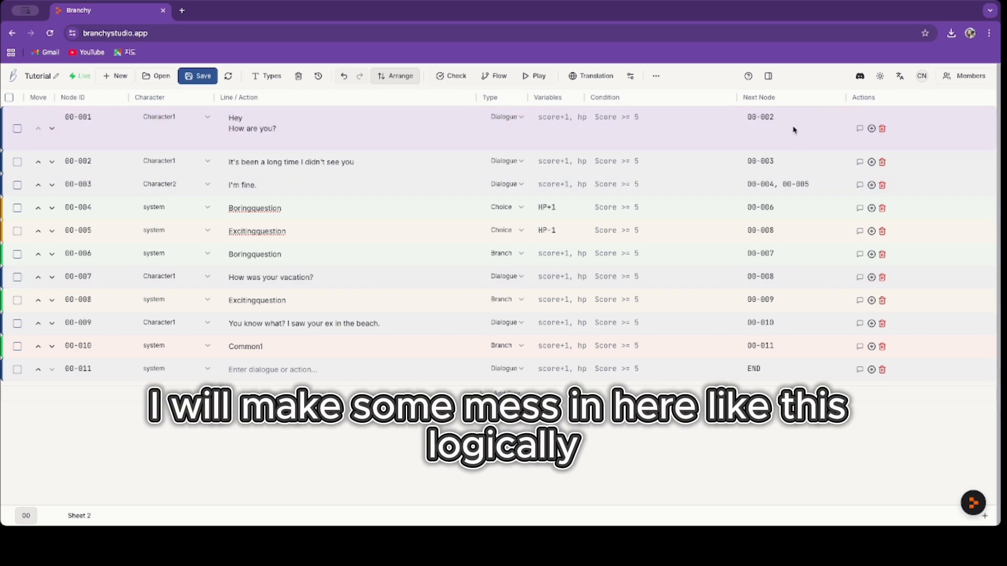
# - Set the next node of row 00-002 to 00-001 and check the scenario for logic issues
pyautogui.click(796, 159)
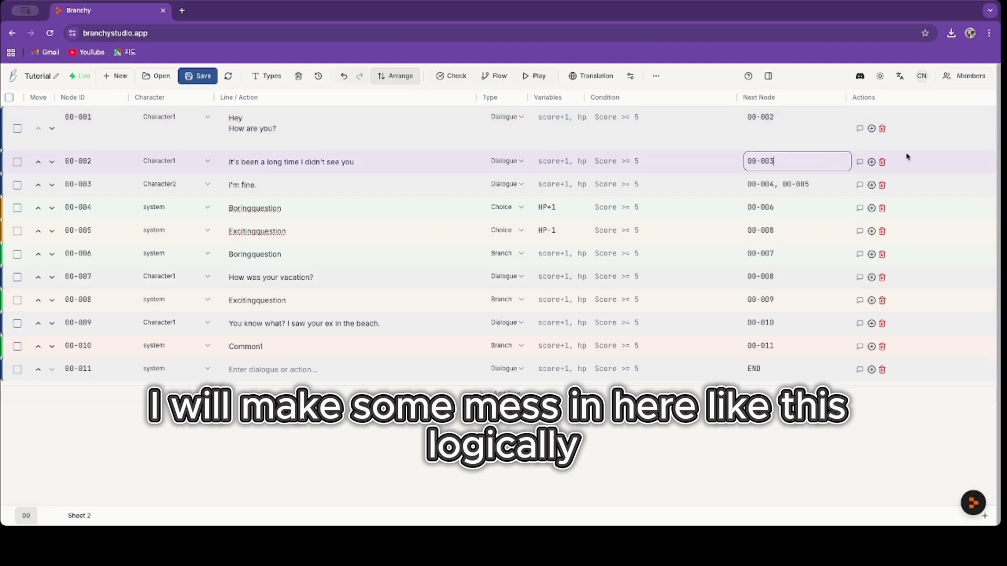
pyautogui.click(784, 431)
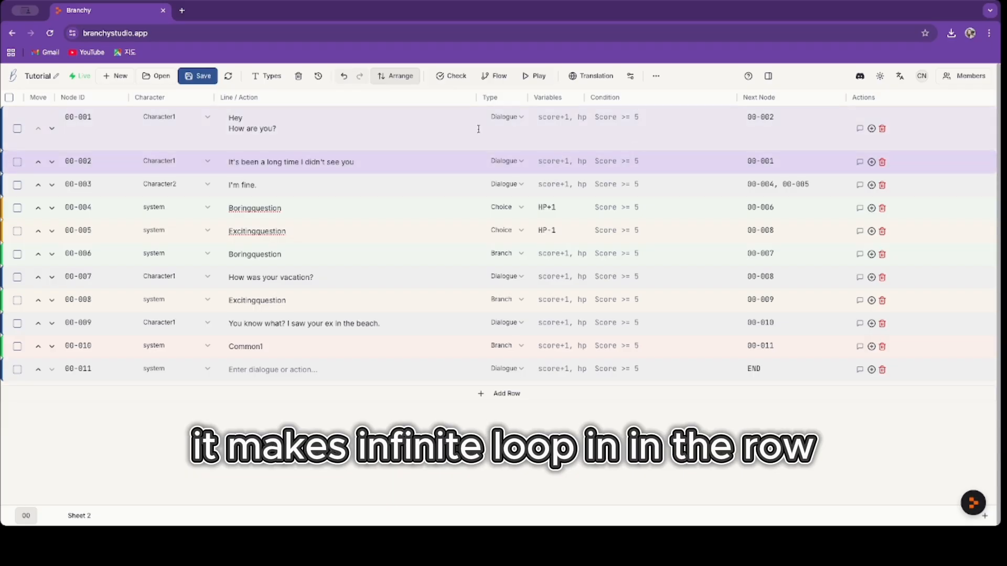
pyautogui.click(447, 78)
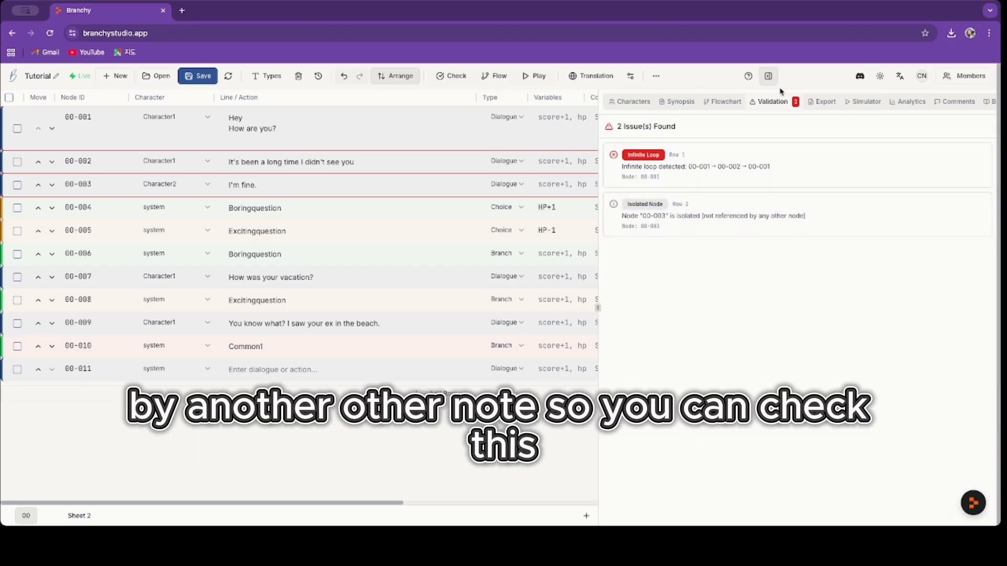
# - Set the next node of row 00-002 to 00-003
pyautogui.click(769, 77)
pyautogui.click(781, 161)
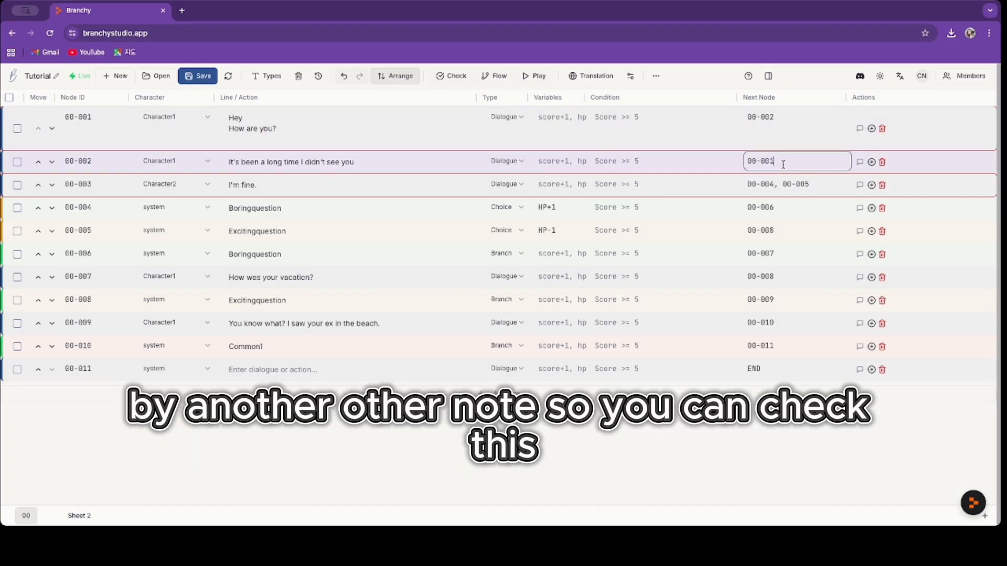
pyautogui.press('BackSpace')
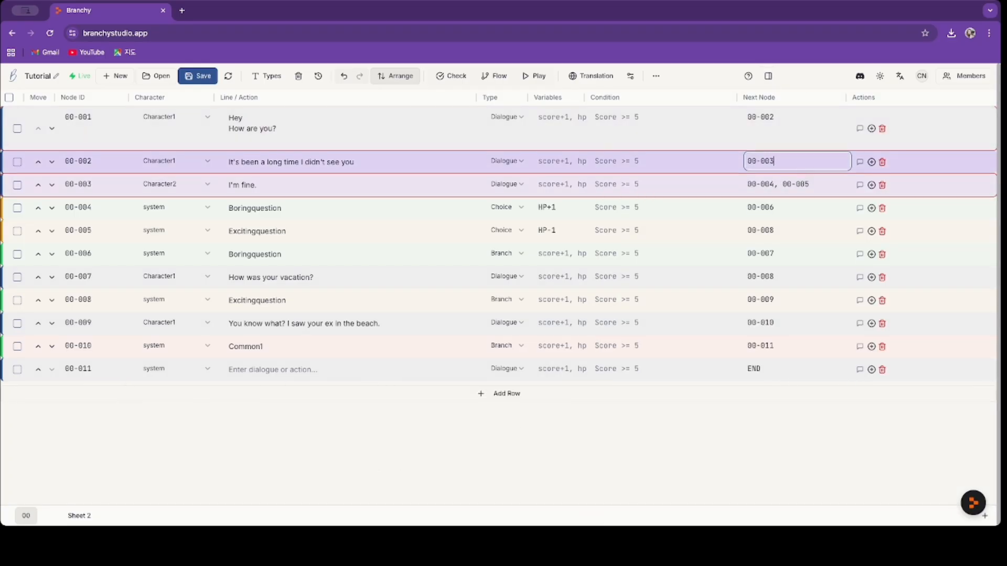
pyautogui.click(683, 143)
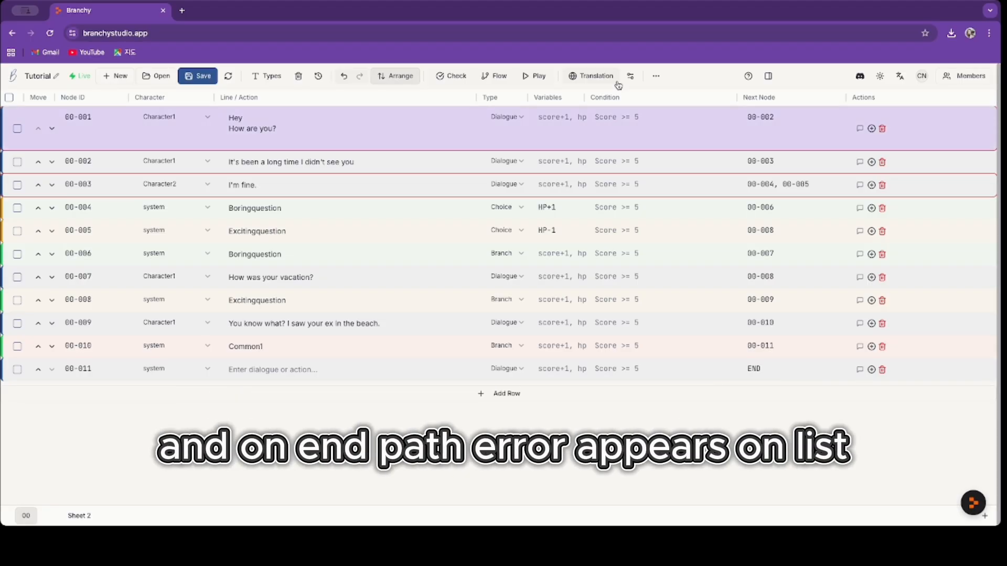
# - Inspect the infinite loop entry in the validation results and rerun the scenario check
pyautogui.click(768, 76)
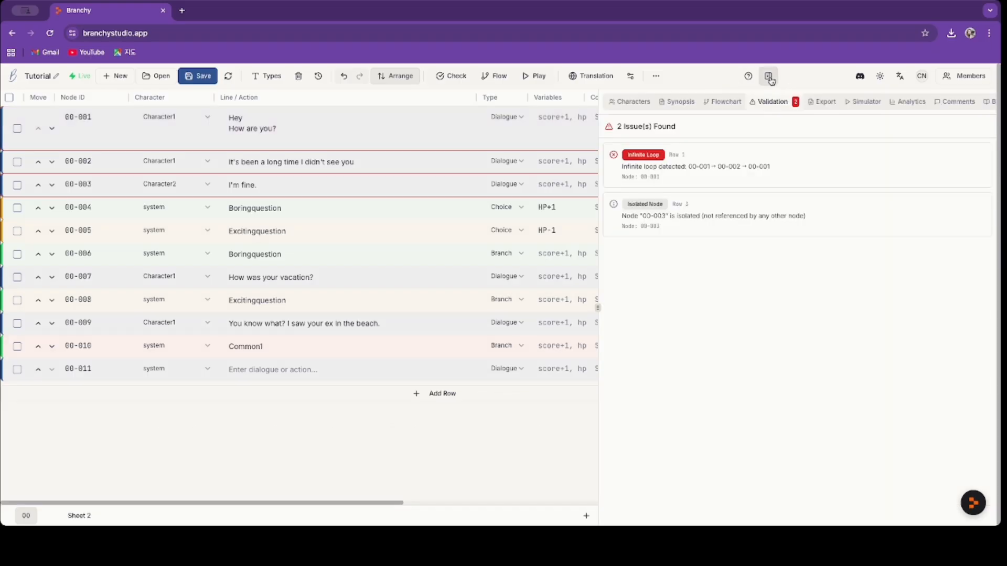
pyautogui.click(811, 171)
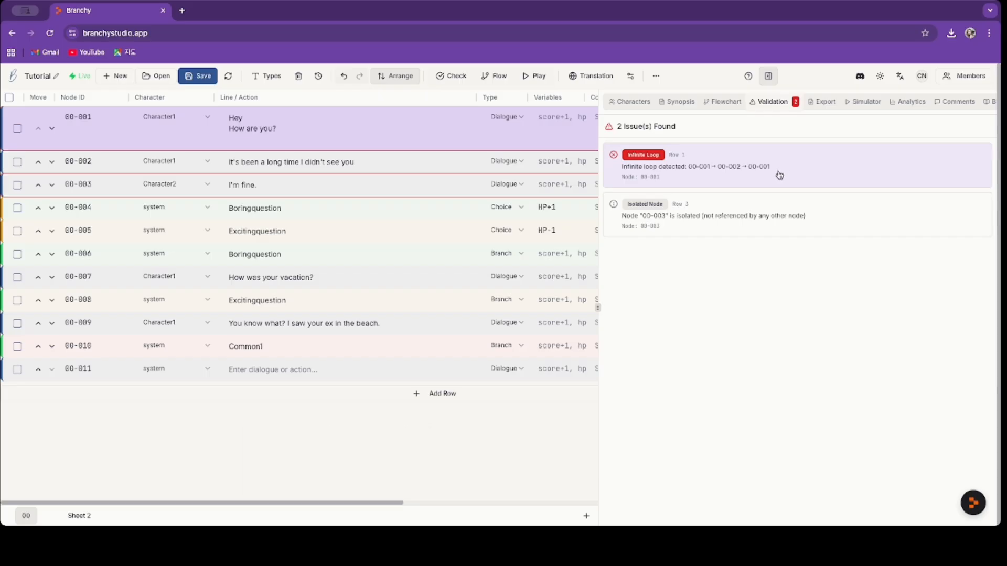
pyautogui.click(452, 79)
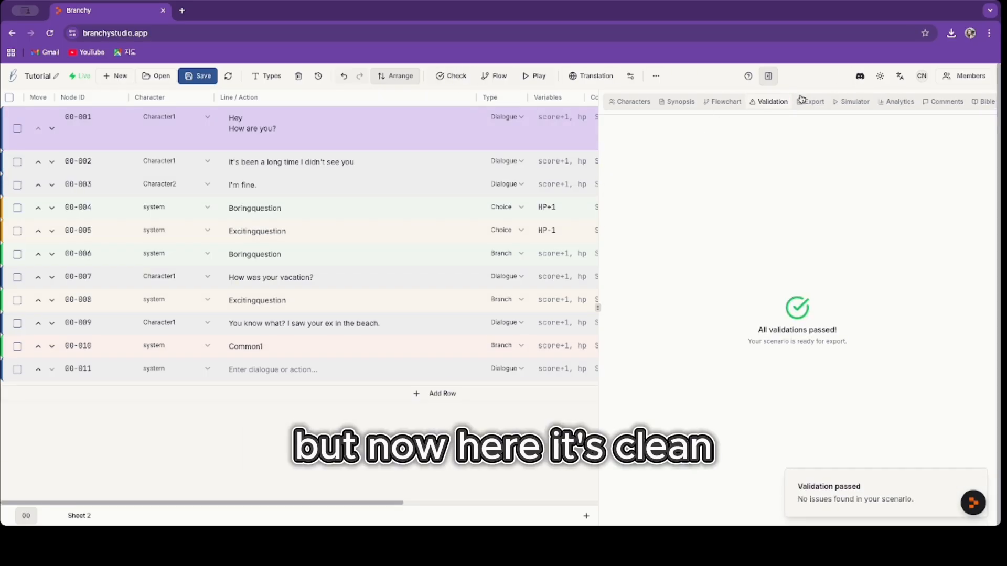
# - Examine the scenario's flowchart, following both question branches down to the Common1 node and END
pyautogui.click(730, 102)
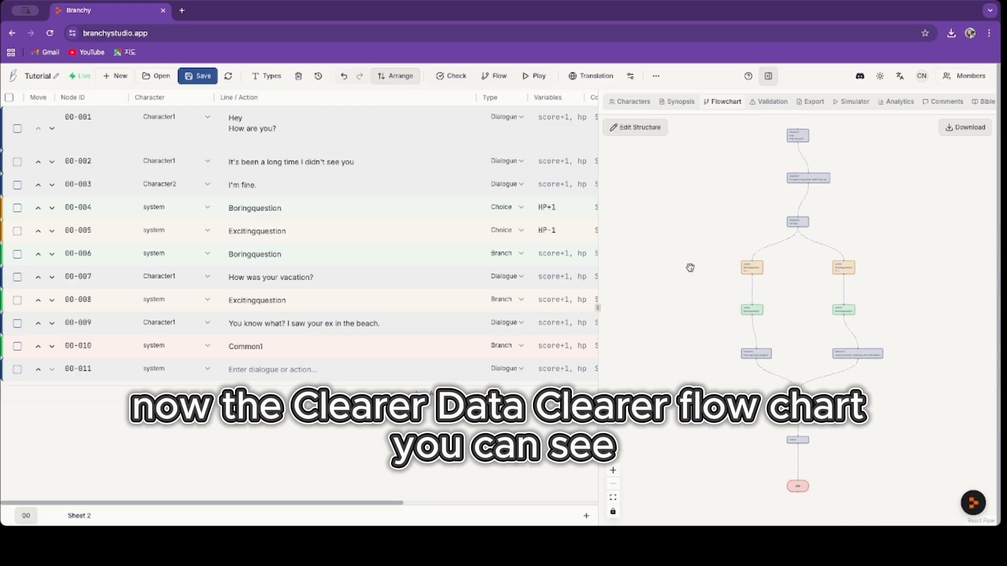
pyautogui.scroll(5, 685, 289)
pyautogui.moveTo(687, 288); pyautogui.dragTo(606, 171)
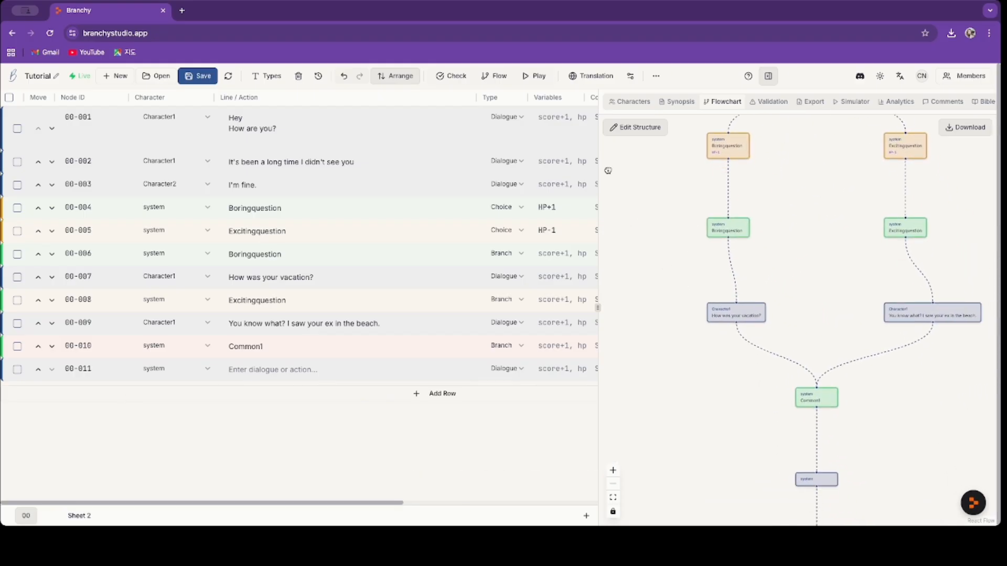
pyautogui.moveTo(683, 345); pyautogui.dragTo(649, 263)
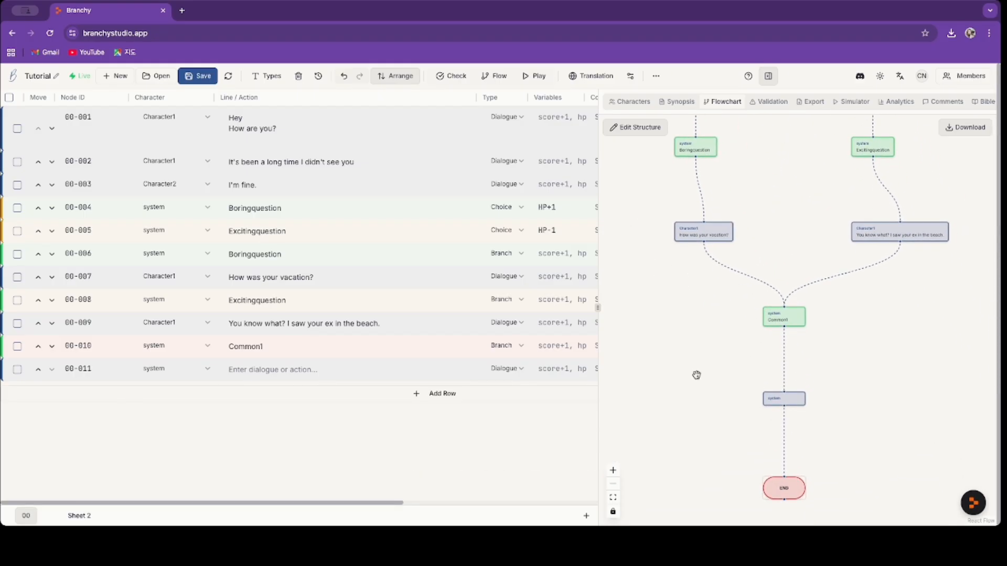
pyautogui.moveTo(696, 375); pyautogui.dragTo(681, 341)
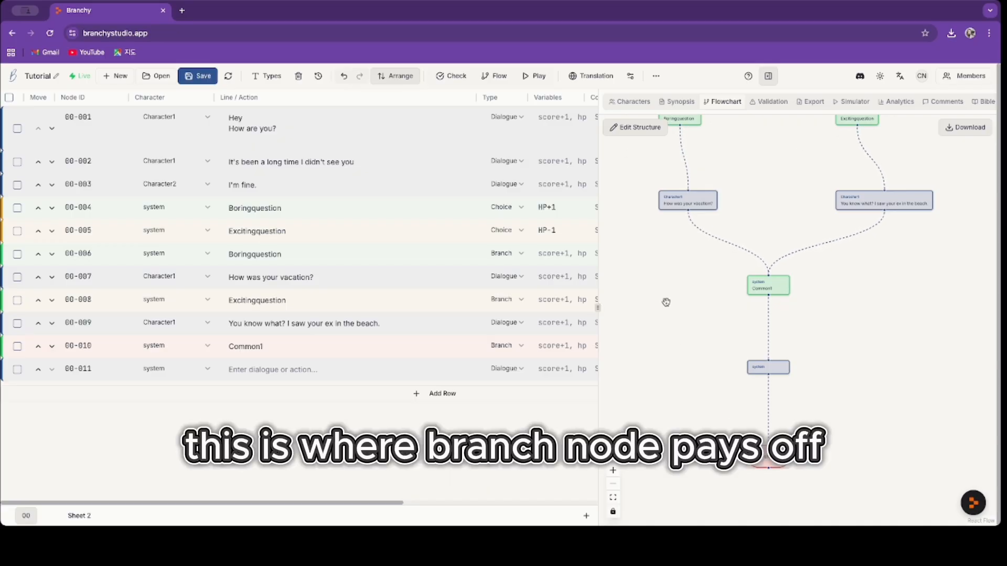
pyautogui.moveTo(665, 301); pyautogui.dragTo(676, 396)
pyautogui.scroll(3, 701, 341)
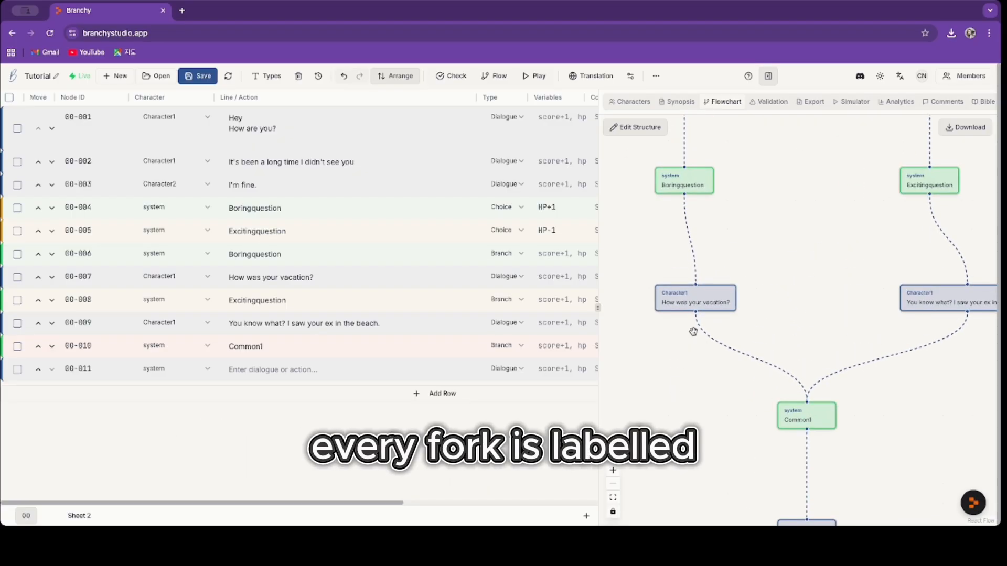
pyautogui.moveTo(654, 198); pyautogui.dragTo(598, 320)
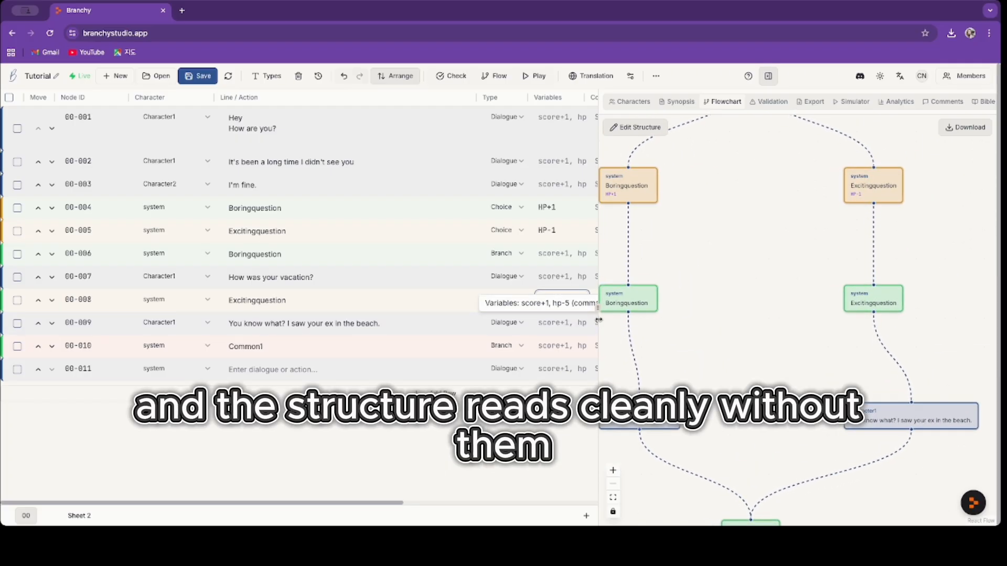
pyautogui.moveTo(715, 398); pyautogui.dragTo(710, 358)
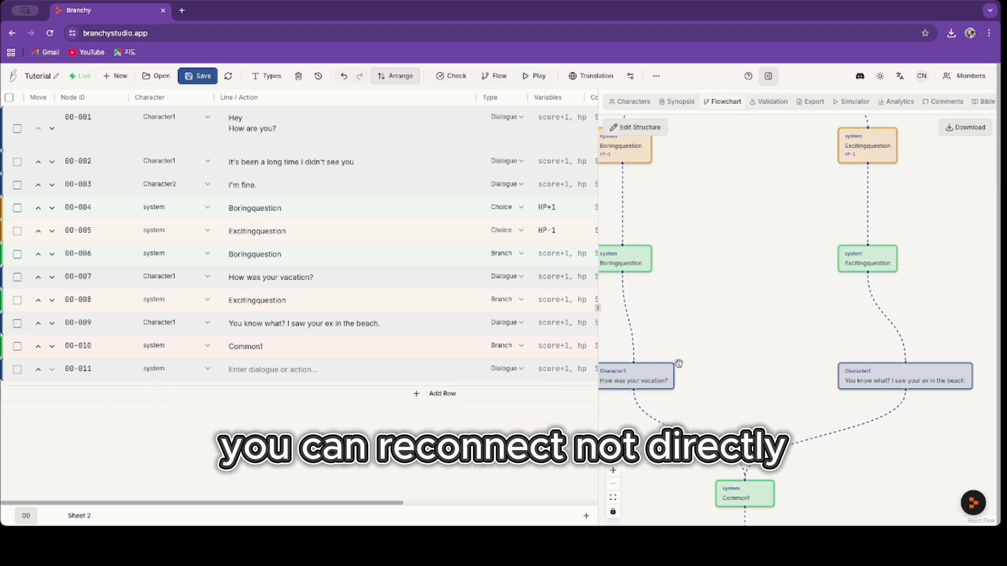
# - Start editing the flowchart structure and delete the connection from 00-006 to 00-007
pyautogui.moveTo(655, 312); pyautogui.dragTo(720, 296)
pyautogui.click(642, 128)
pyautogui.click(690, 287)
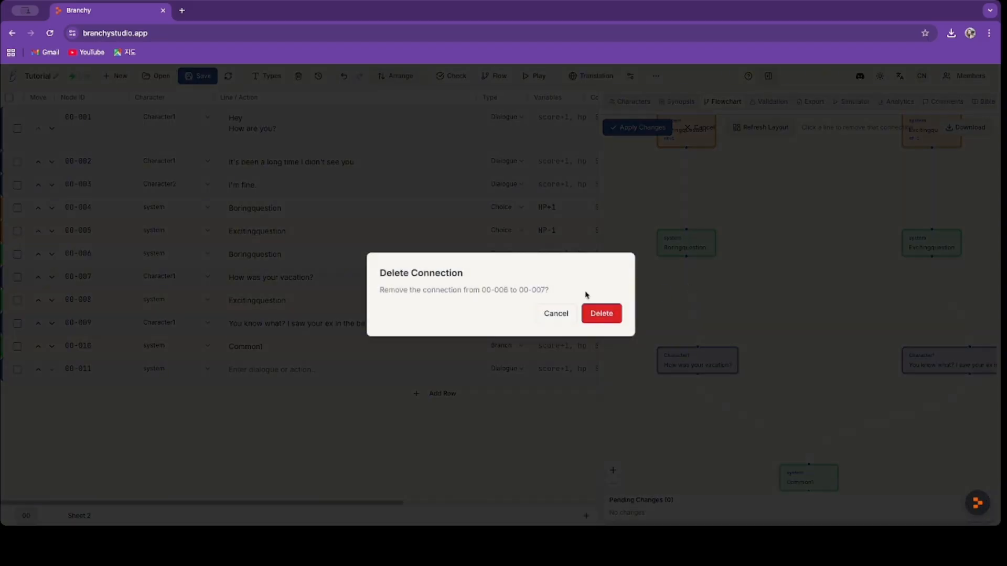
pyautogui.click(602, 314)
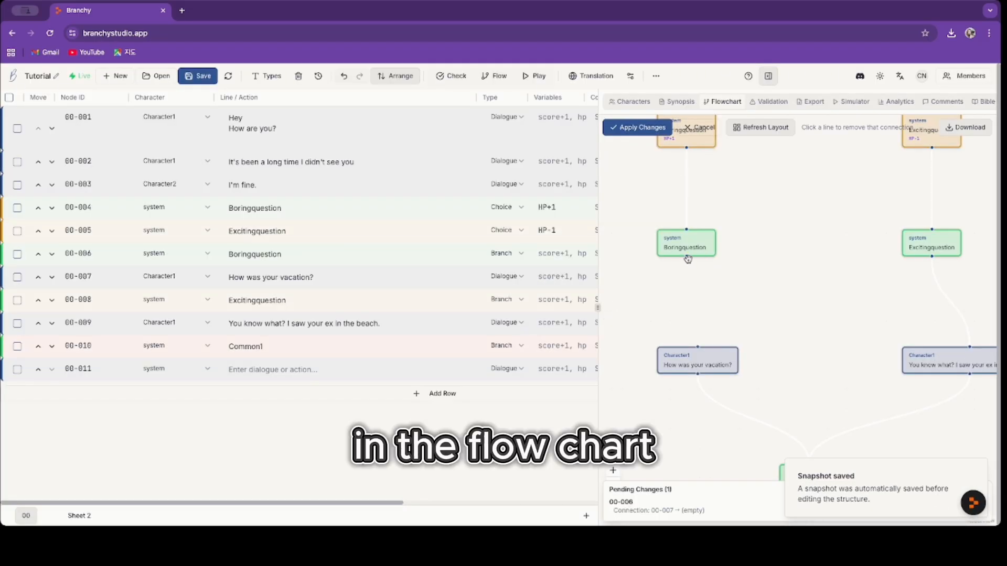
# - Try connecting node 00-006 to 00-009 in the flowchart and discard the pending structure changes
pyautogui.moveTo(688, 258); pyautogui.dragTo(925, 346)
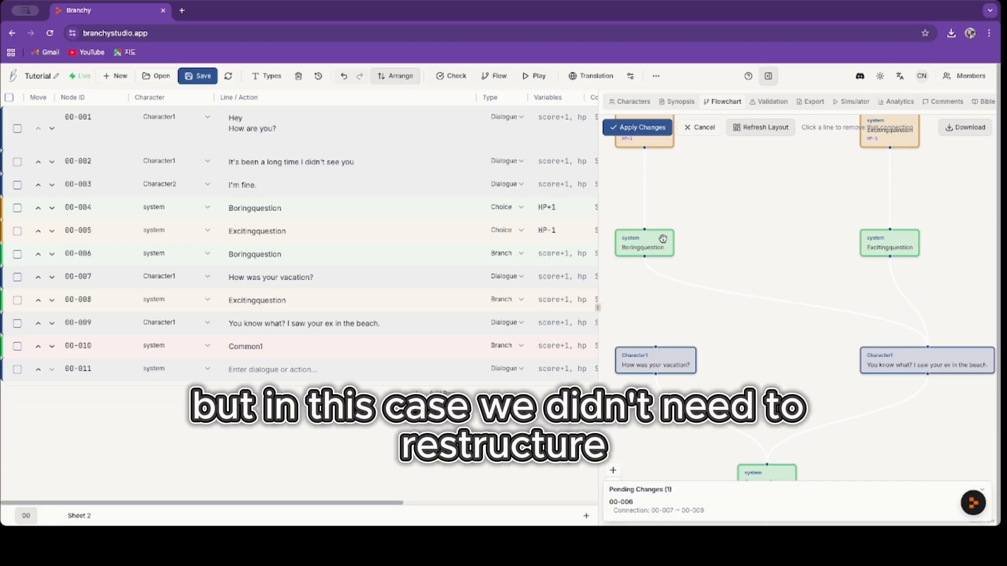
pyautogui.click(693, 129)
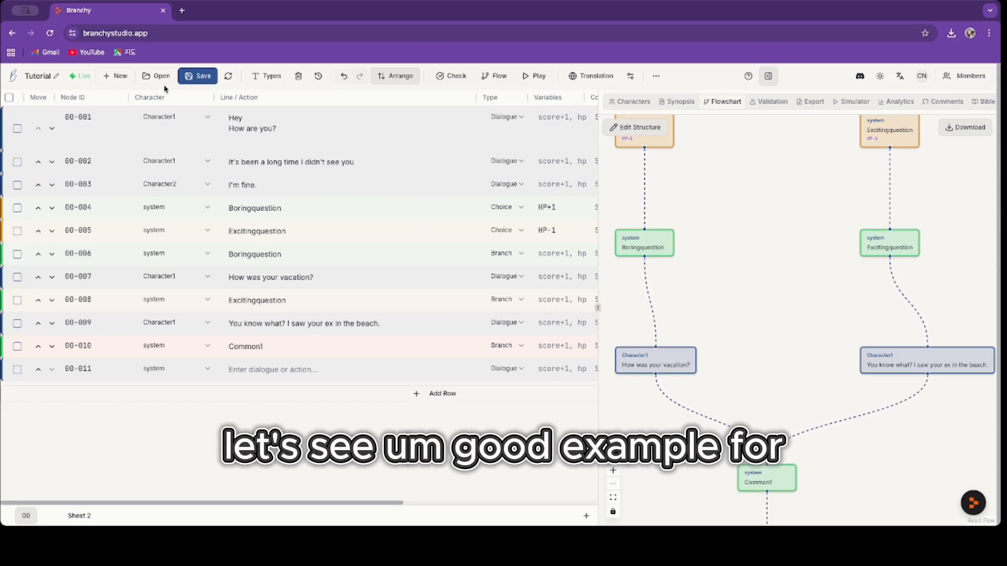
# - Open the project "Cubism: Get Your Cat Back" and display its analytics
pyautogui.click(148, 79)
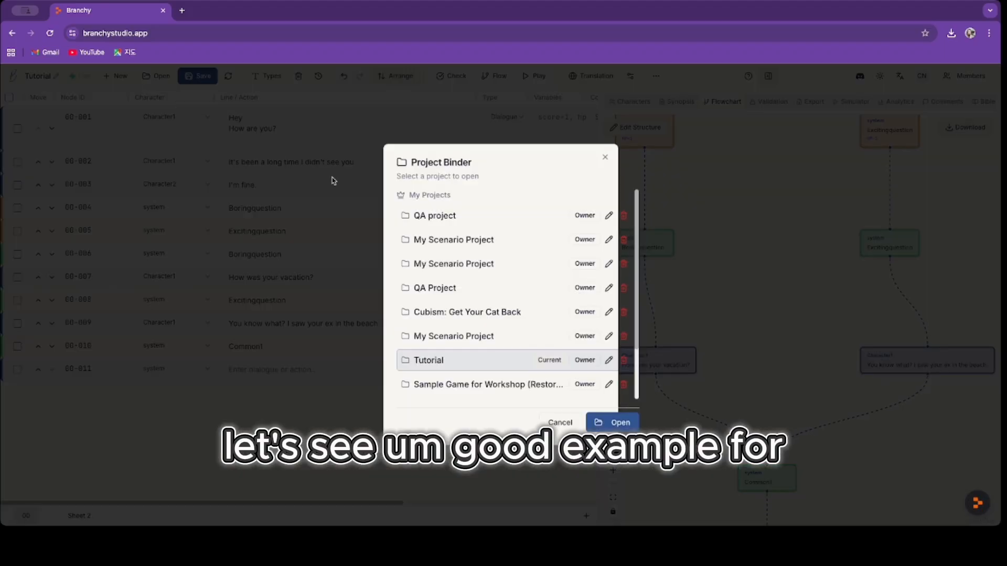
pyautogui.click(476, 316)
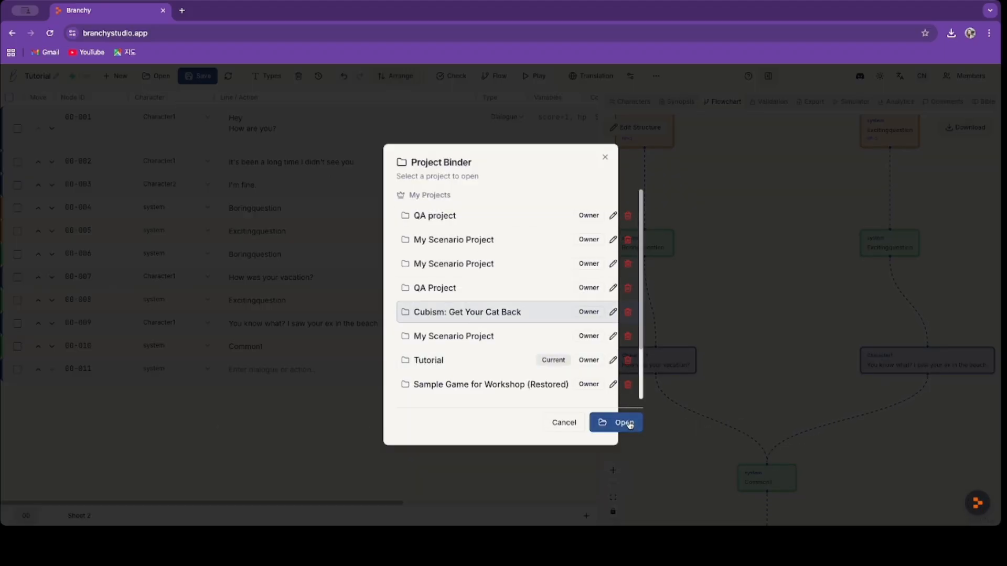
pyautogui.click(629, 423)
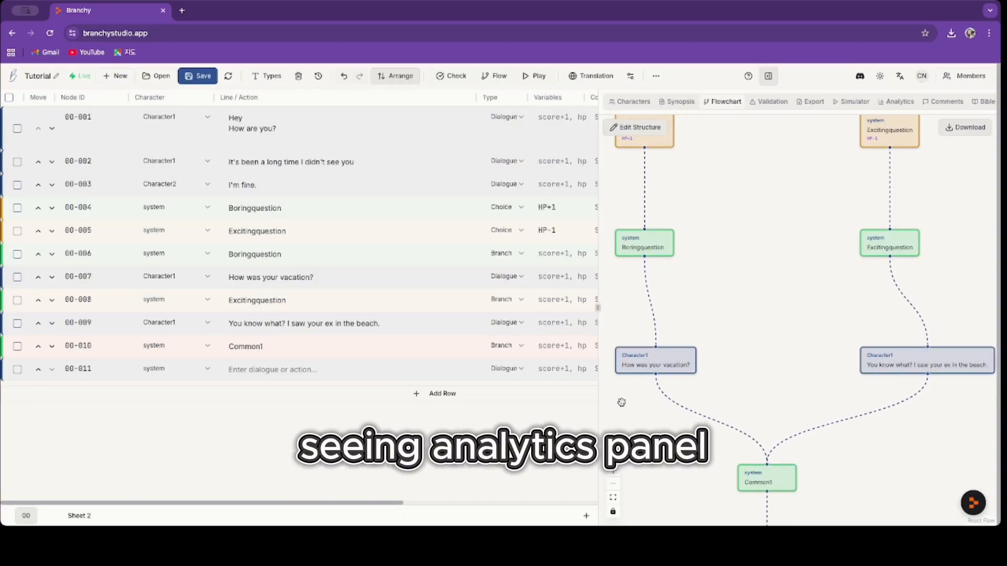
pyautogui.click(901, 101)
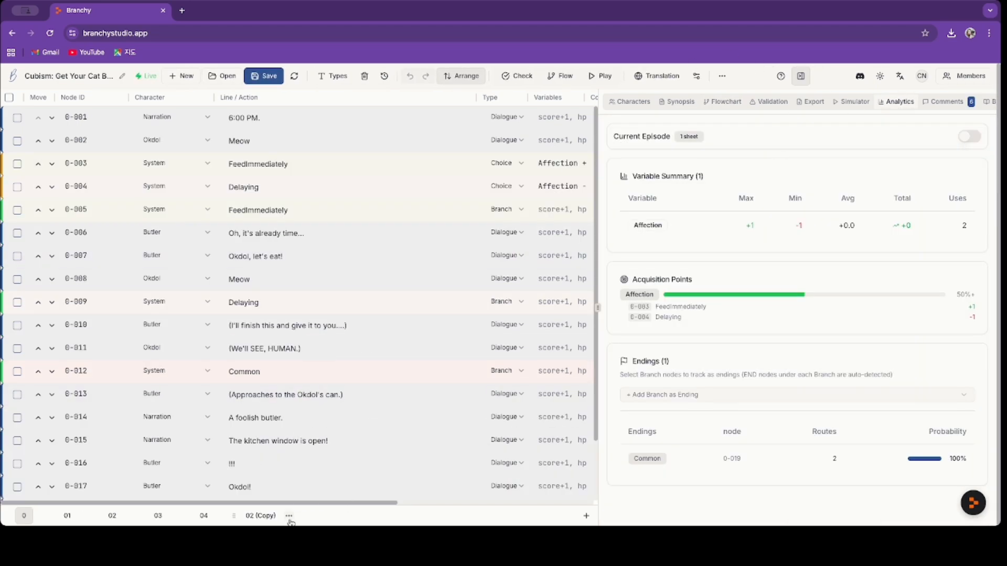
# - Delete the duplicate sheet "02 (Copy)" from the project
pyautogui.click(289, 516)
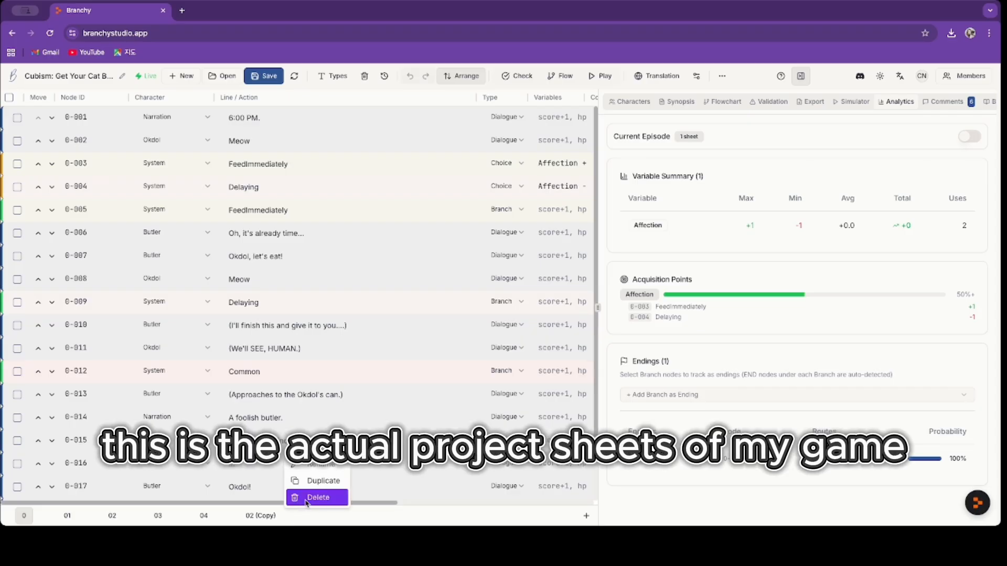
pyautogui.click(307, 498)
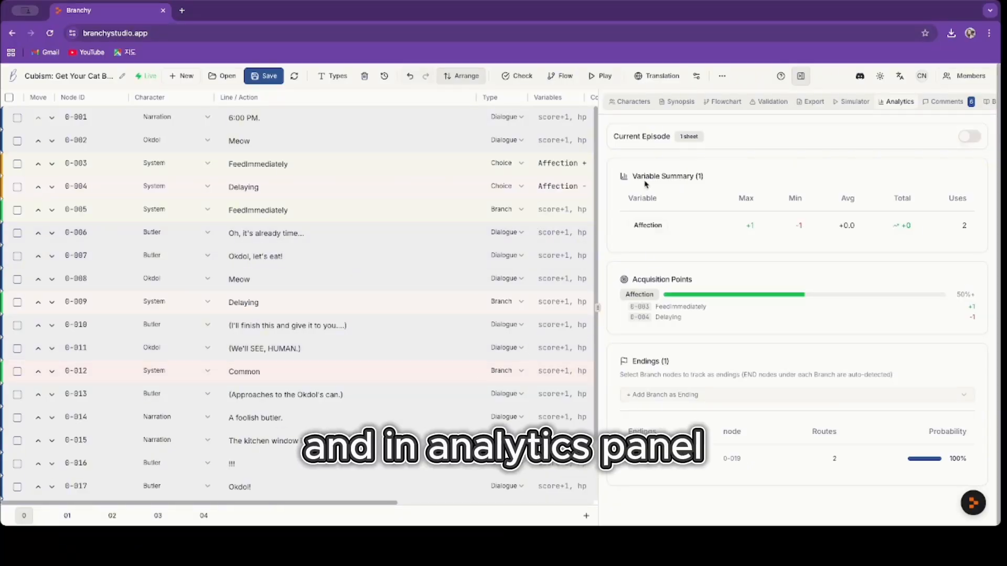
# - Switch the analytics to all episodes and examine the variable summary, acquisition points, ending probabilities and condition usage
pyautogui.scroll(-1, 545, 147)
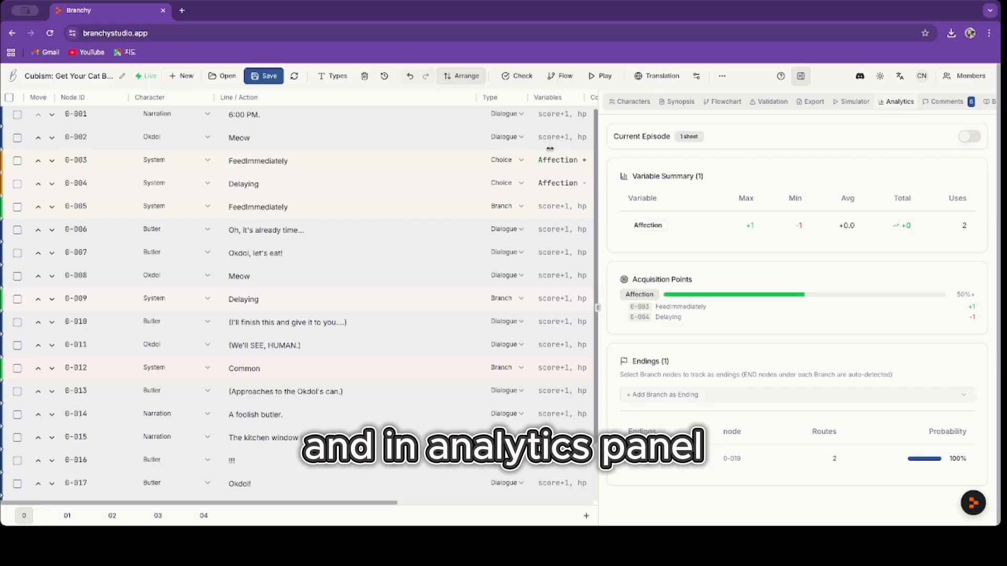
pyautogui.click(967, 138)
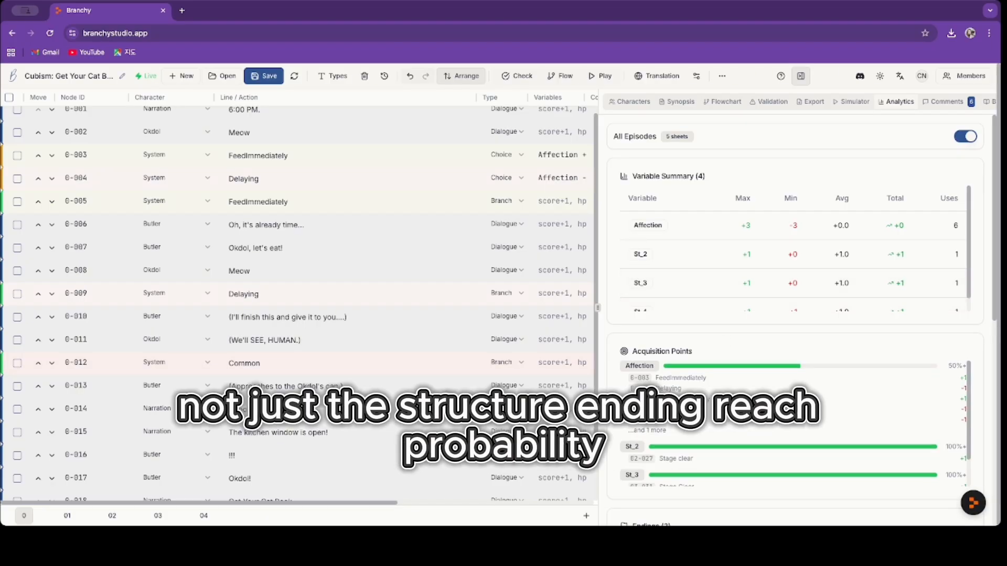
pyautogui.scroll(-5, 704, 223)
pyautogui.scroll(-4, 643, 262)
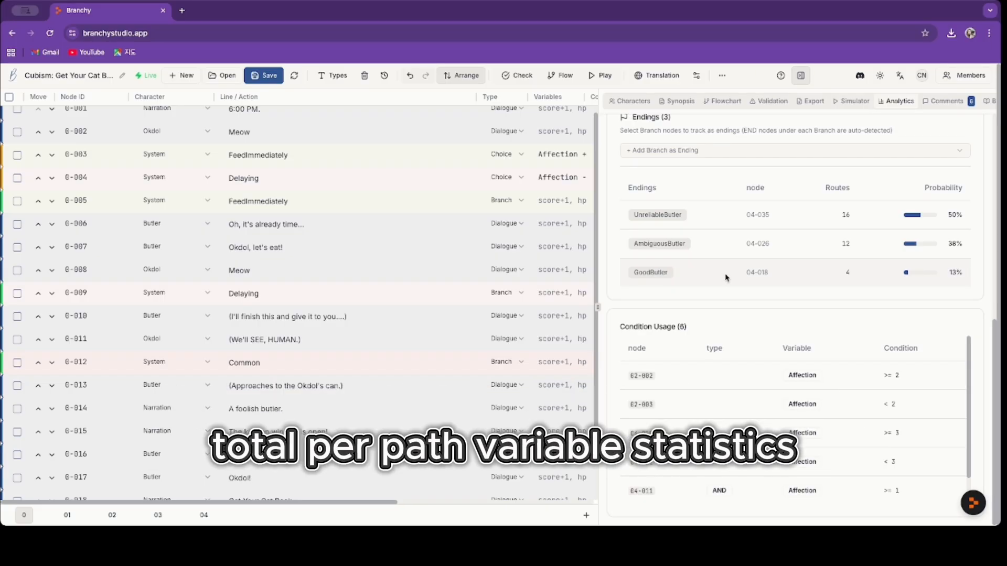
pyautogui.scroll(8, 726, 277)
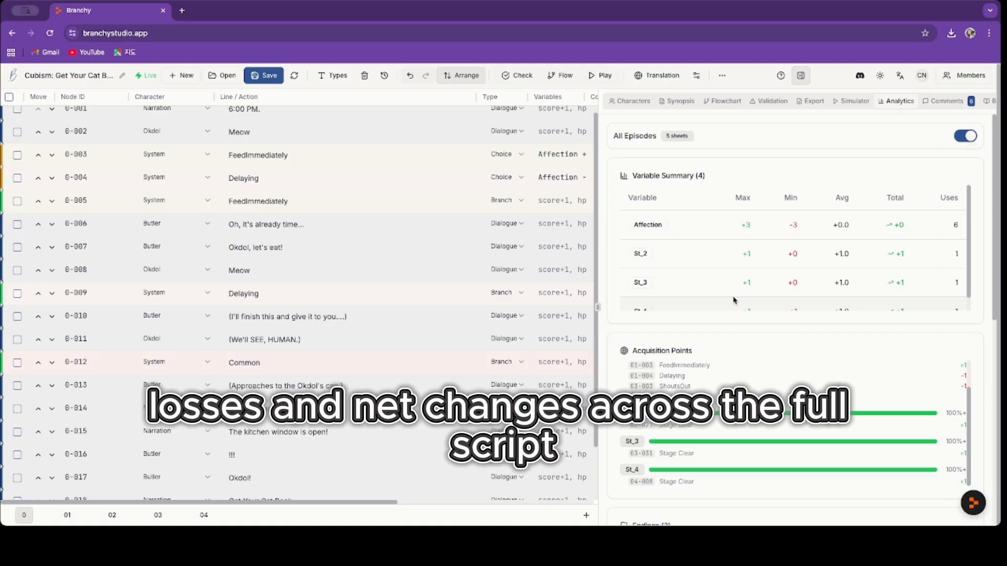
pyautogui.scroll(-8, 750, 307)
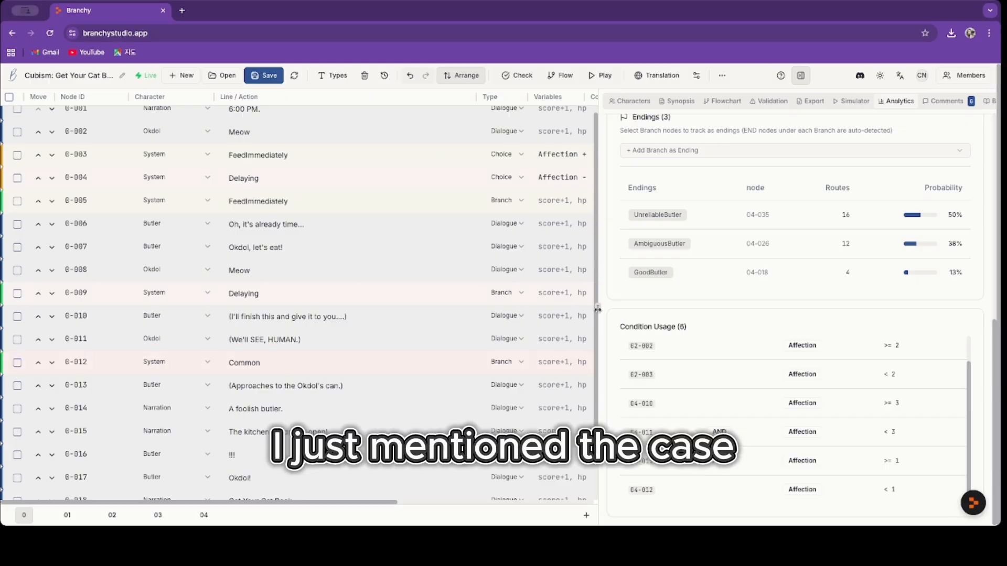
pyautogui.moveTo(598, 308); pyautogui.dragTo(501, 269)
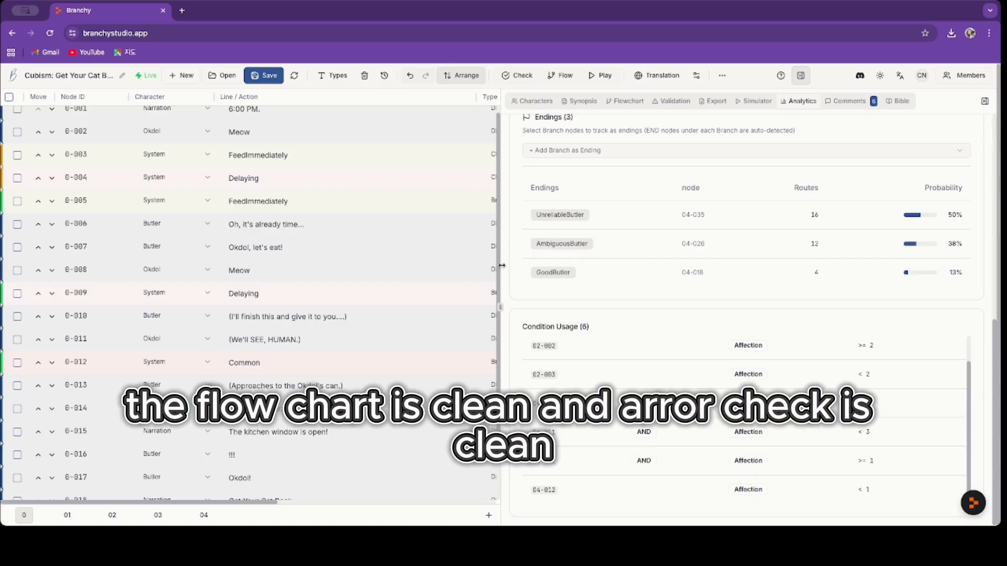
pyautogui.moveTo(502, 265); pyautogui.dragTo(598, 288)
# - In sheet 04, change the condition of row 04-011 to "Affection < 3, Affection >=2"
pyautogui.click(211, 516)
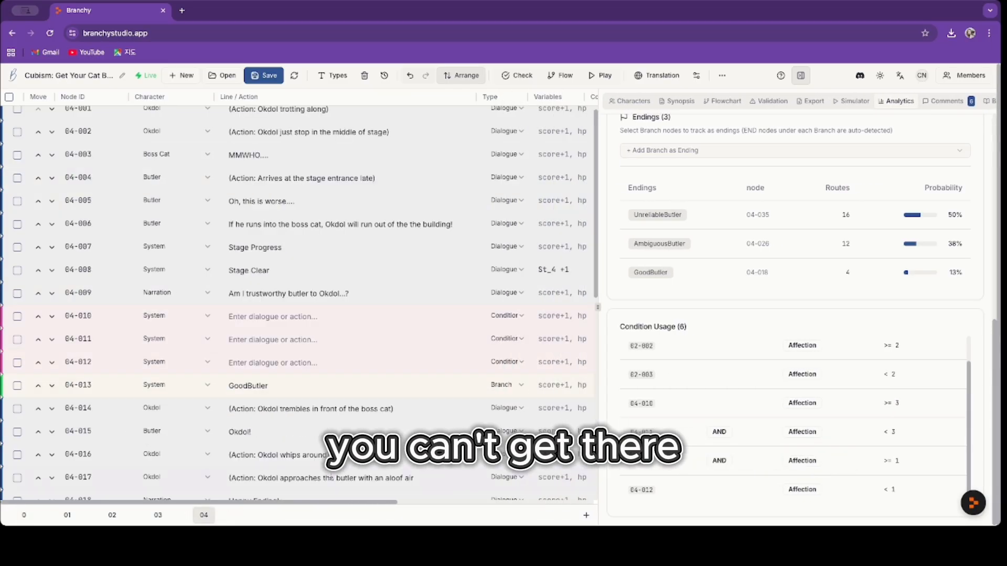
pyautogui.moveTo(361, 504); pyautogui.dragTo(539, 516)
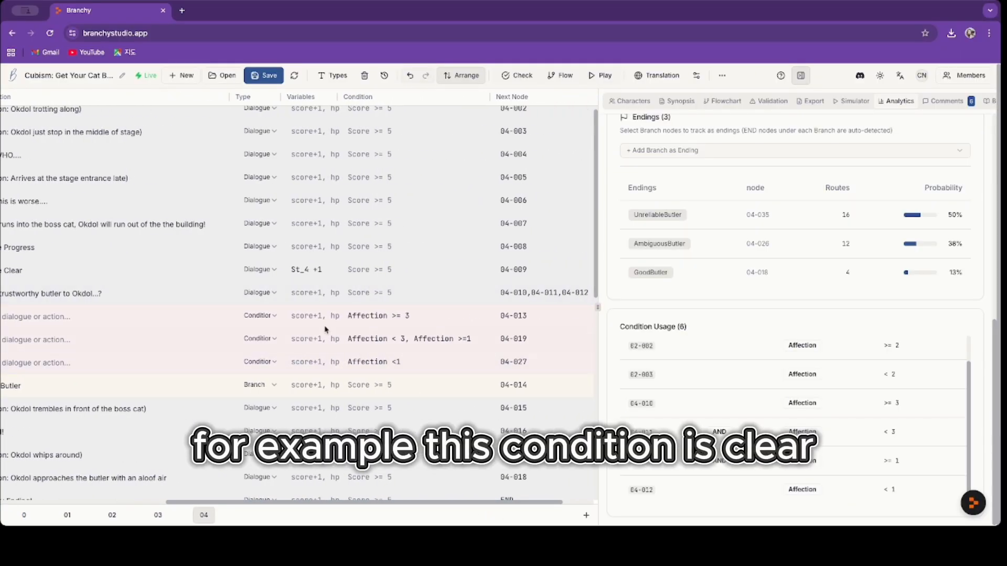
pyautogui.click(477, 339)
pyautogui.click(476, 340)
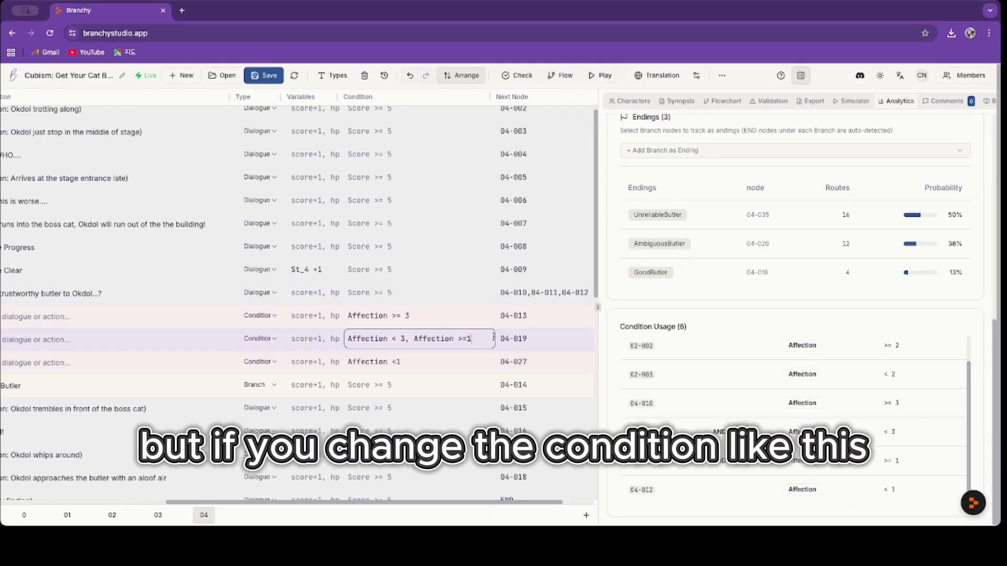
pyautogui.press('BackSpace')
pyautogui.write('2')
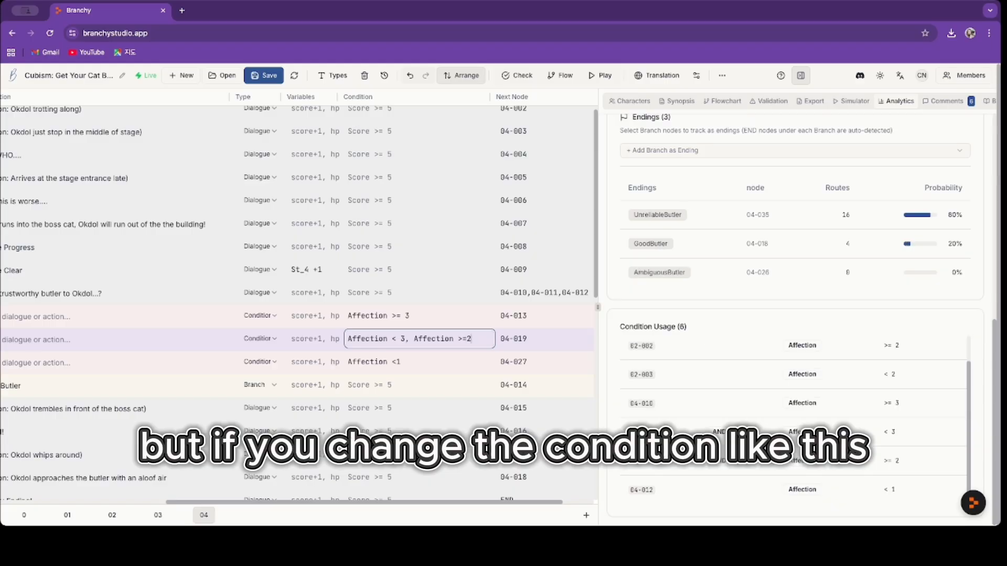
pyautogui.click(720, 273)
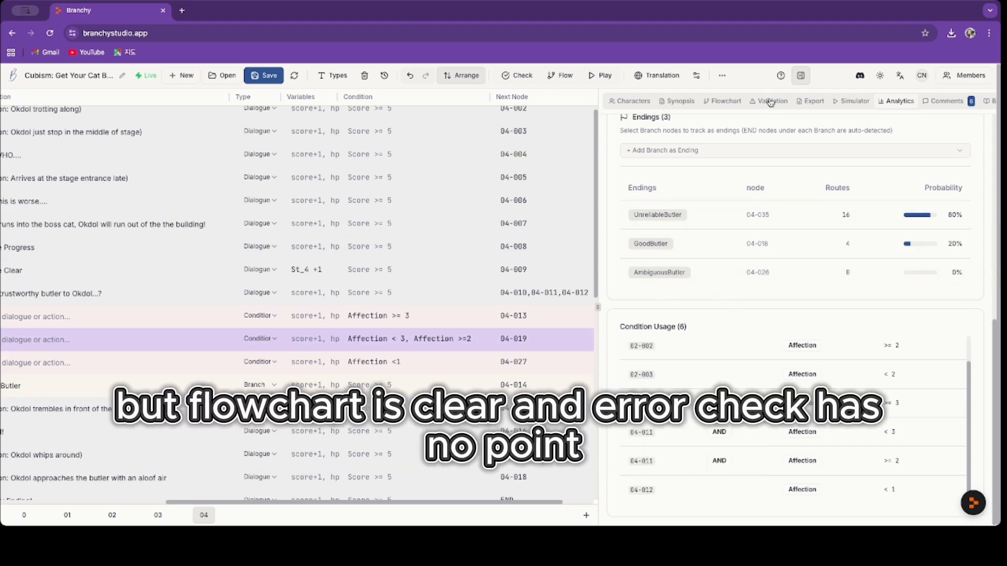
# - Check sheet 04's flowchart and scenario validation against the ending probabilities in the analytics
pyautogui.click(728, 104)
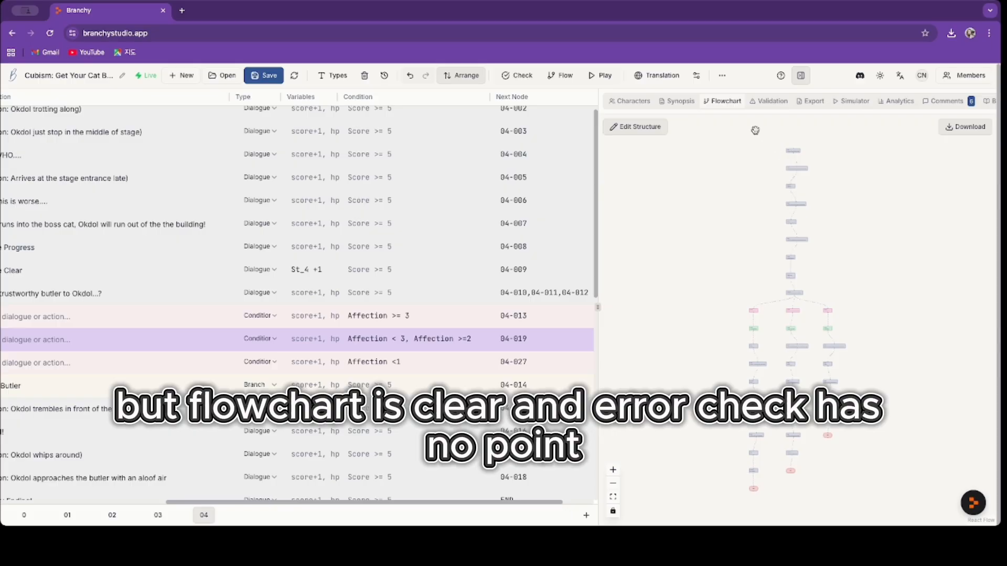
pyautogui.click(533, 85)
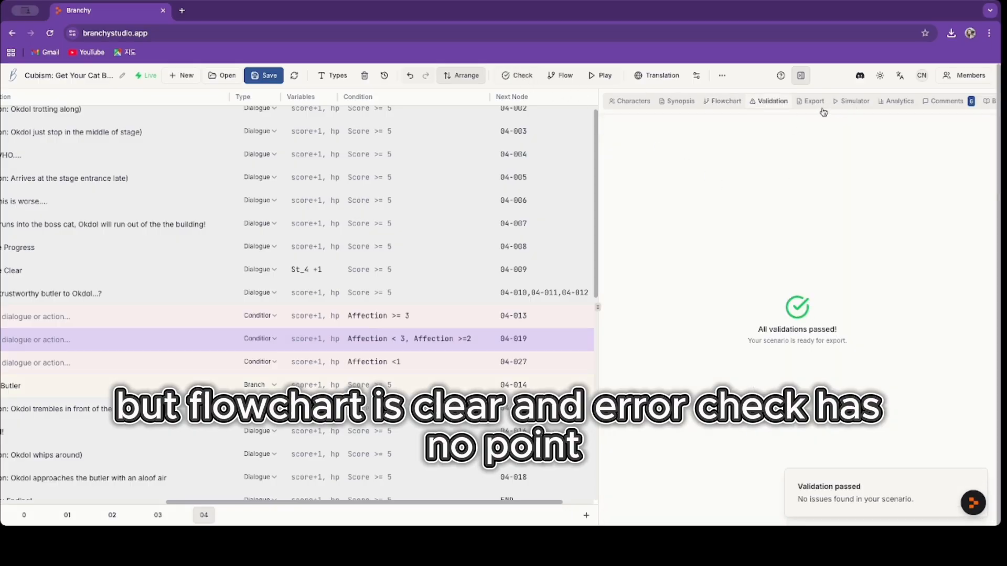
pyautogui.click(890, 101)
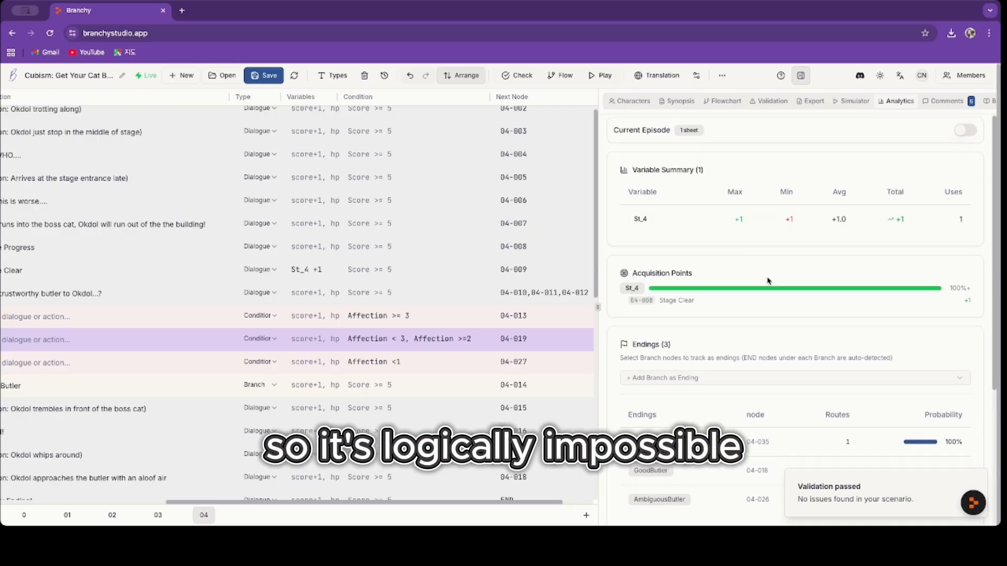
pyautogui.scroll(-4, 758, 291)
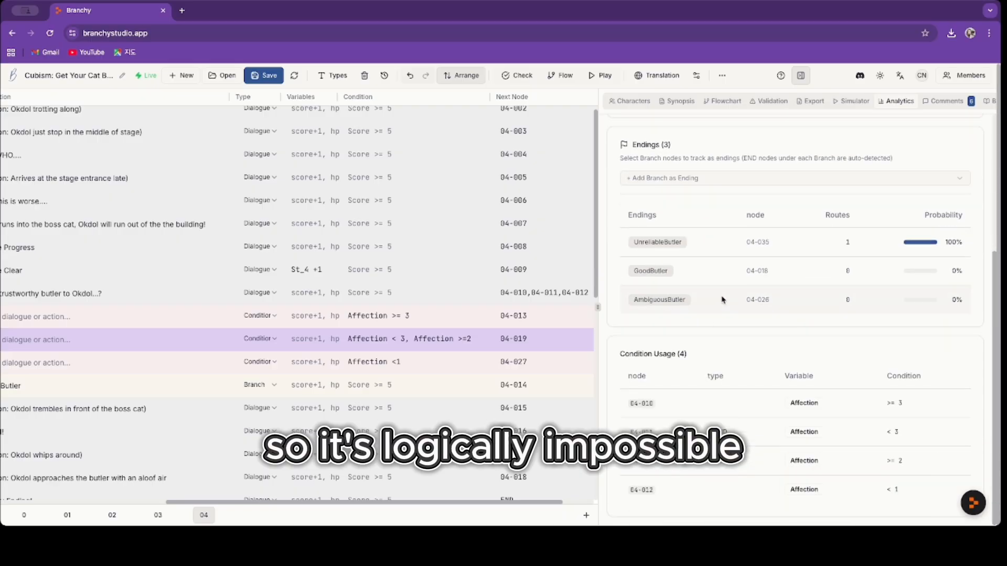
# - Restore the condition of row 04-011 to "Affection < 3, Affection >=1"
pyautogui.click(538, 343)
pyautogui.press('BackSpace')
pyautogui.write('1')
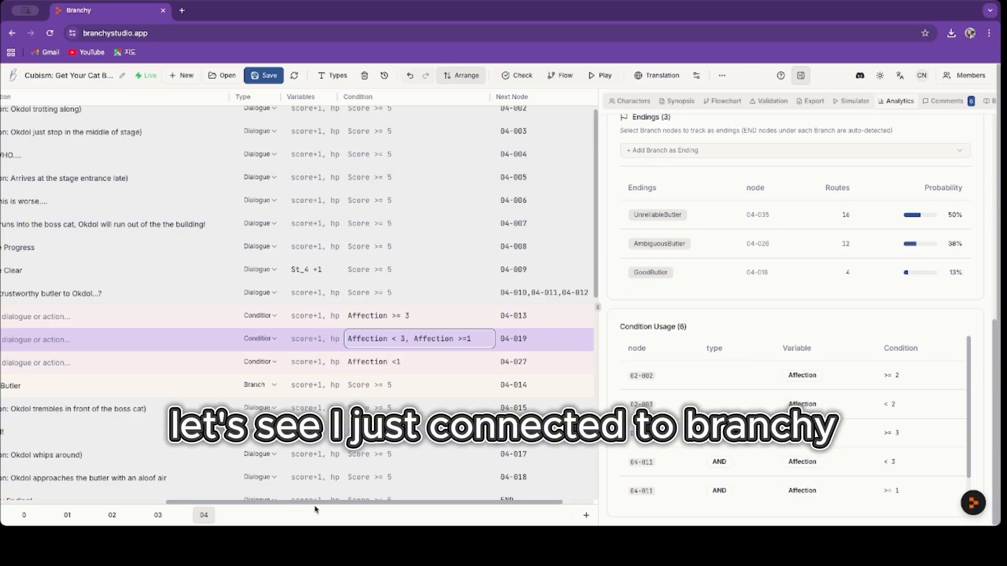
# - Open the locked sheet 02 and try to edit its dialogue lines
pyautogui.scroll(-3, 299, 501)
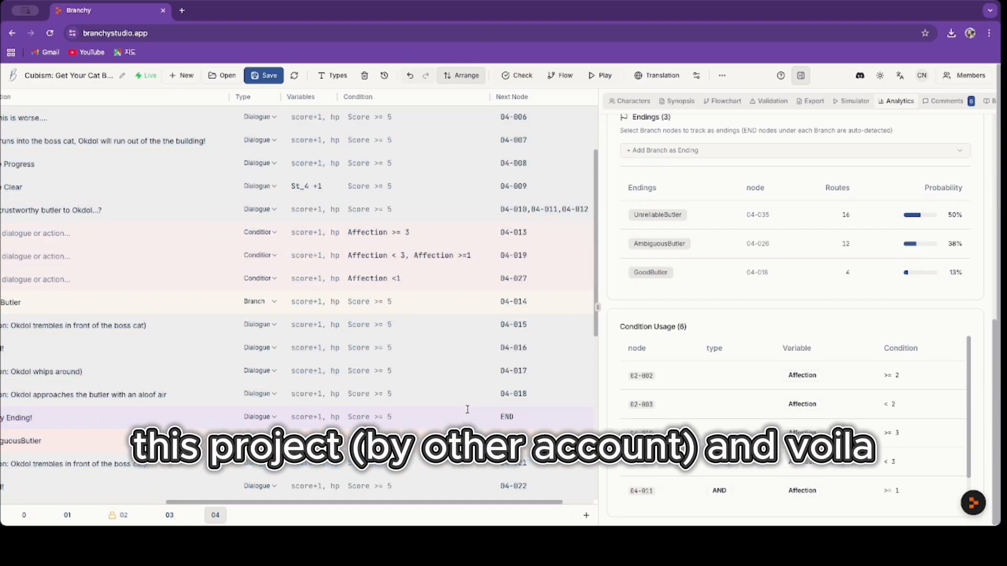
pyautogui.moveTo(265, 503); pyautogui.dragTo(122, 482)
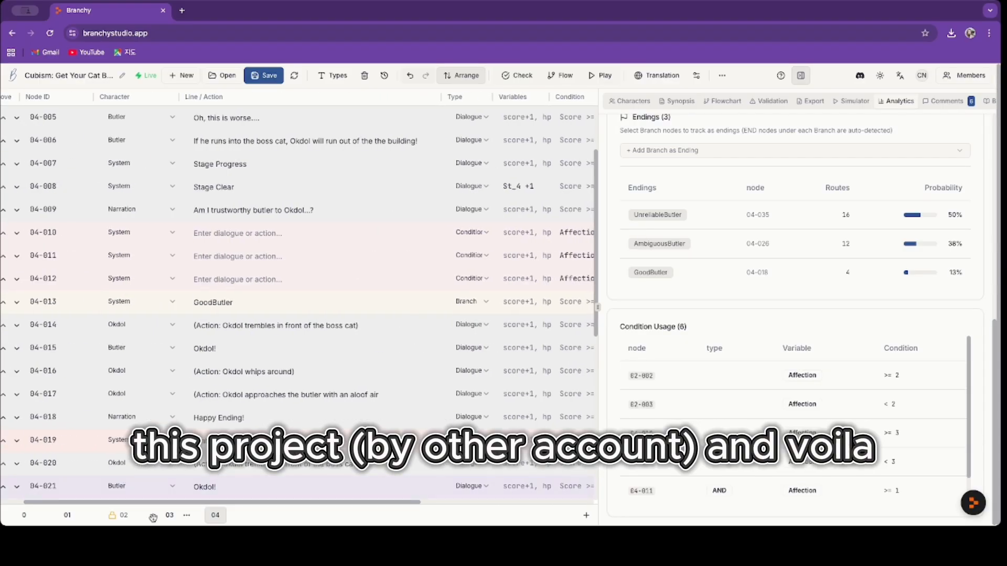
pyautogui.click(124, 518)
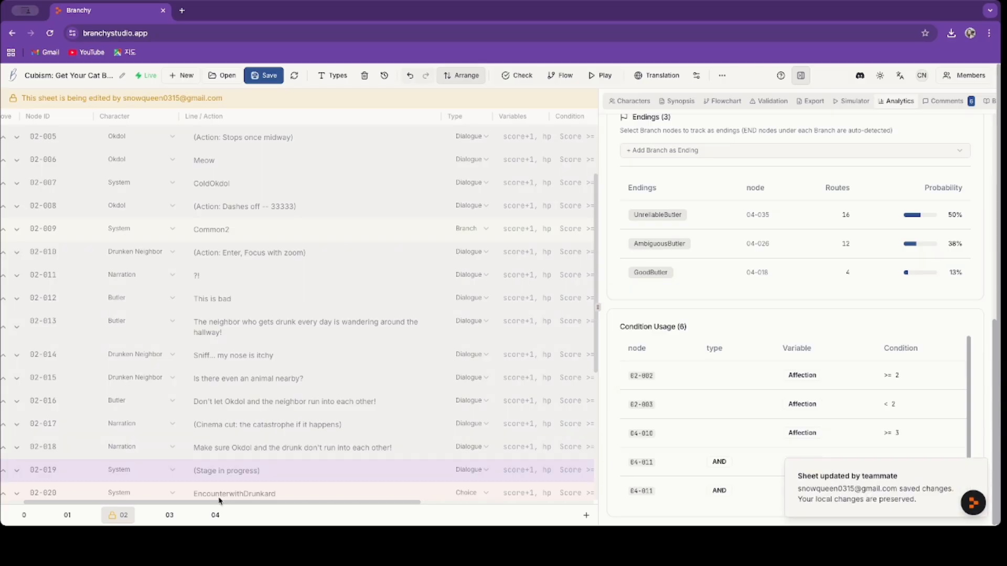
pyautogui.click(266, 362)
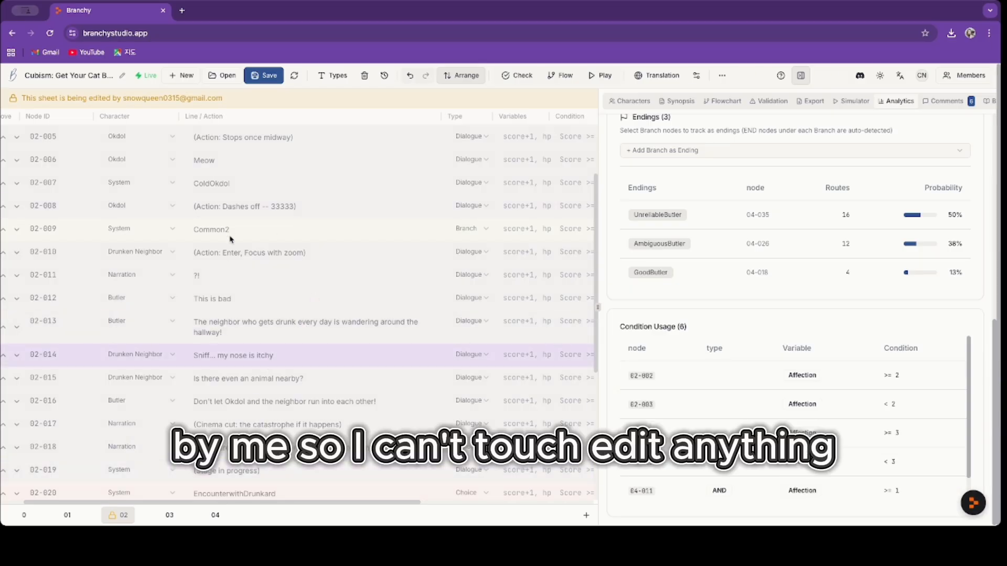
pyautogui.moveTo(264, 357); pyautogui.dragTo(262, 394)
pyautogui.click(262, 394)
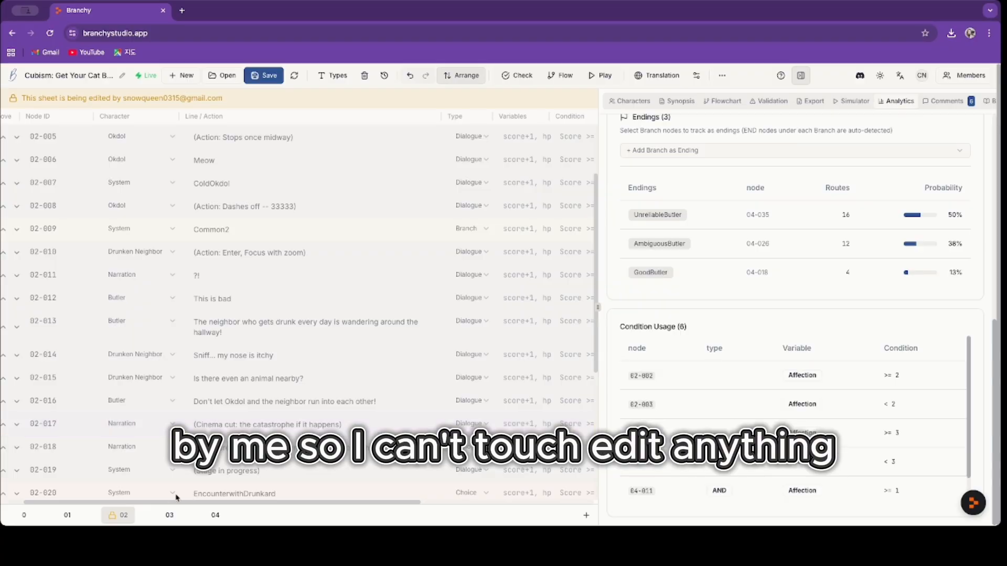
# - Duplicate the locked sheet 02
pyautogui.click(141, 515)
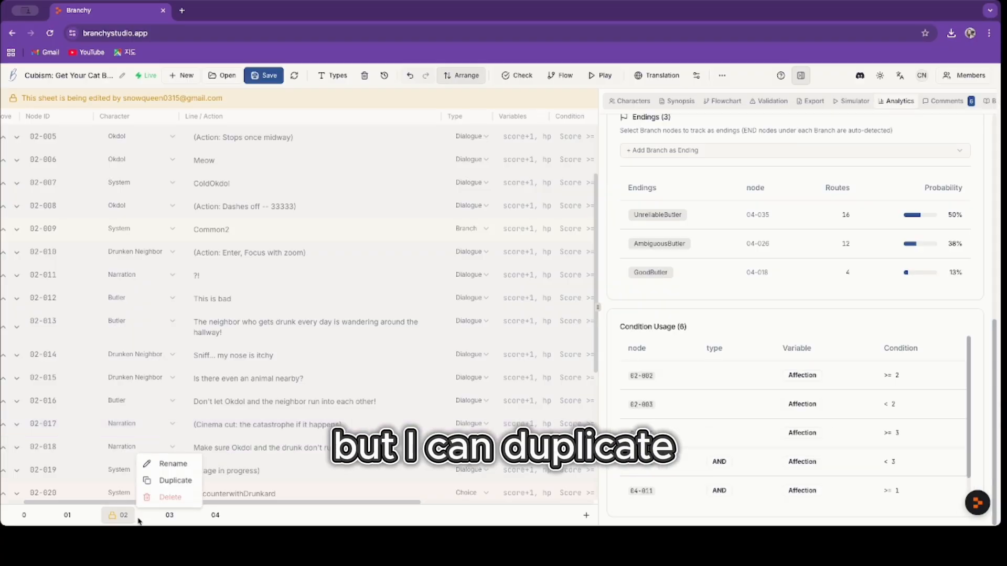
pyautogui.click(176, 480)
pyautogui.moveTo(290, 518)
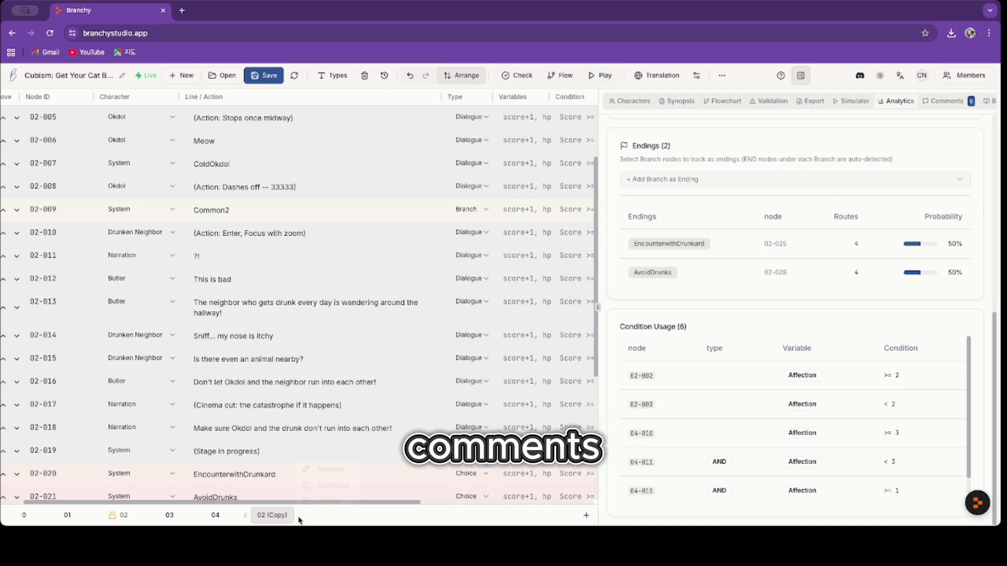
pyautogui.click(301, 516)
pyautogui.click(387, 523)
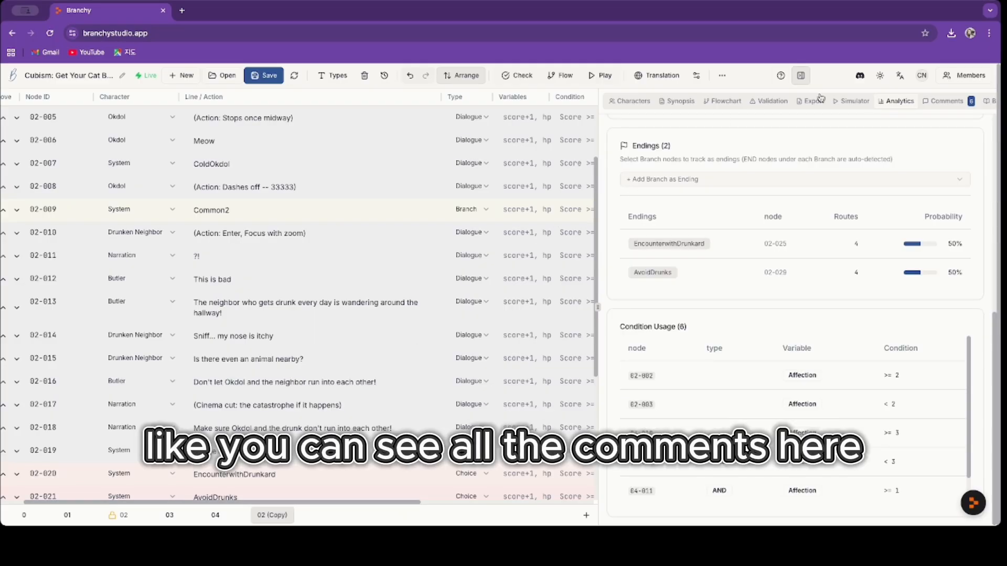
# - Follow the open comment on node 01-003 to its sheet and hide the side panel to reveal the full rows
pyautogui.click(950, 101)
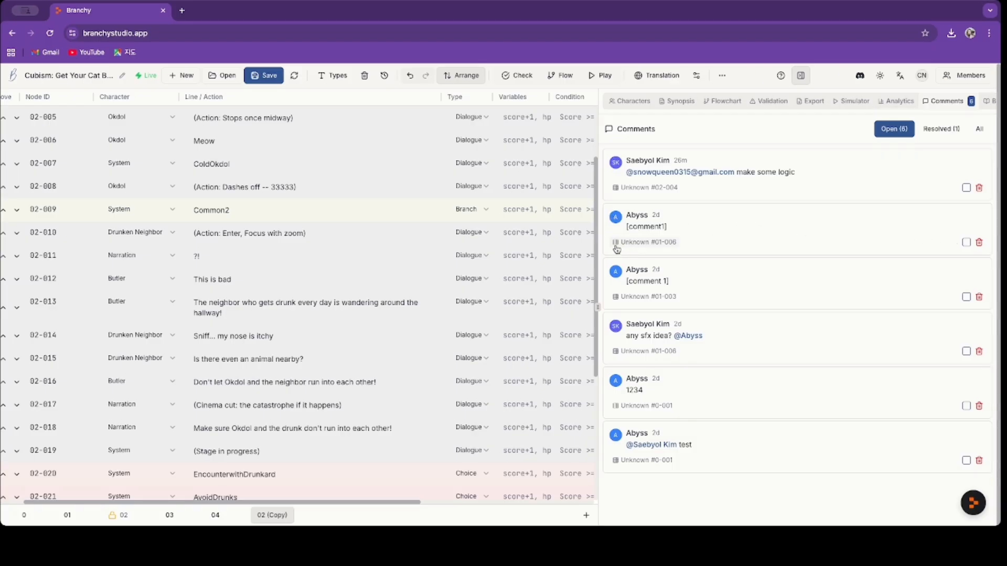
pyautogui.click(690, 286)
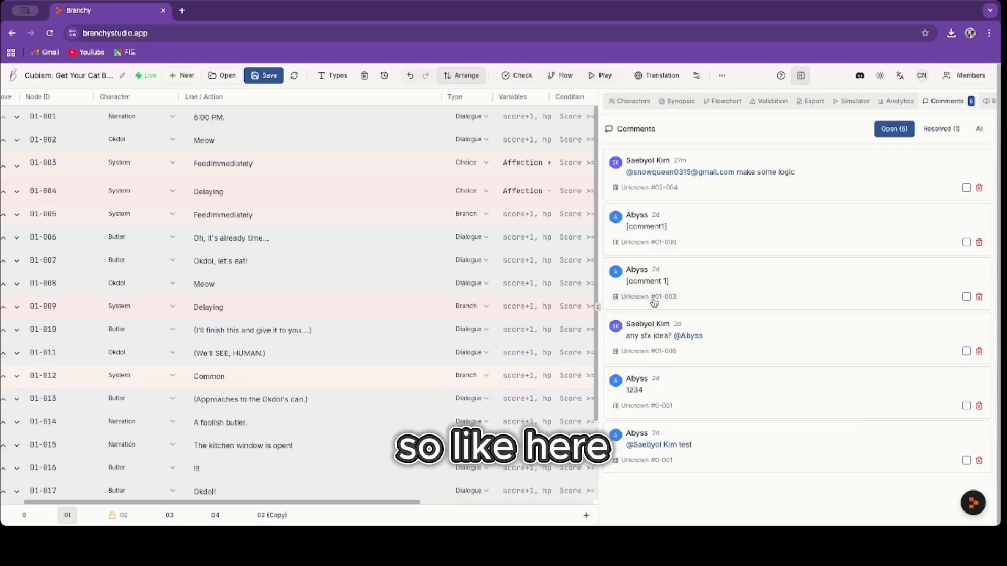
pyautogui.click(806, 77)
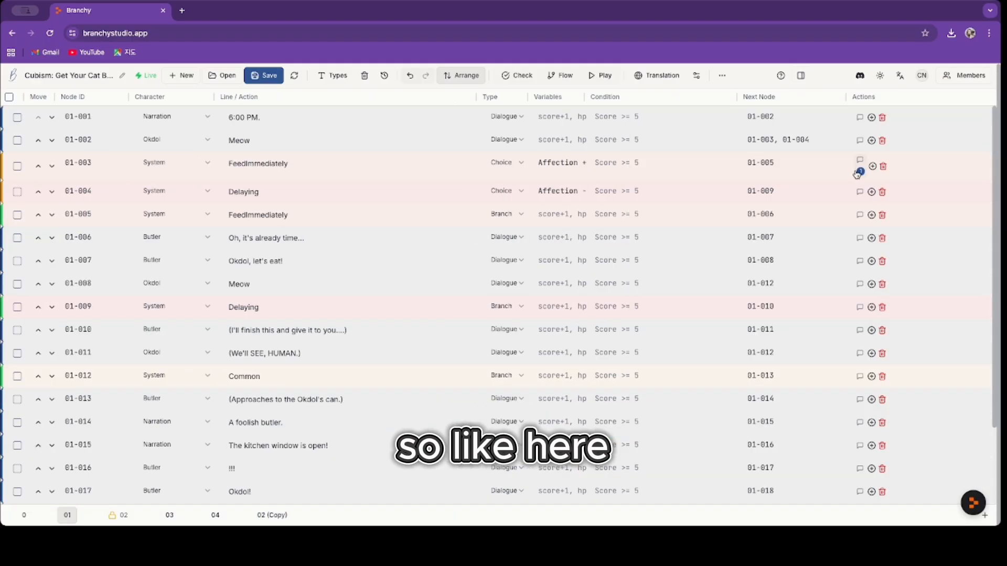
# - Open the comment marker on row 01-003 and bring back the side panel listing the open comments
pyautogui.click(859, 167)
pyautogui.click(860, 169)
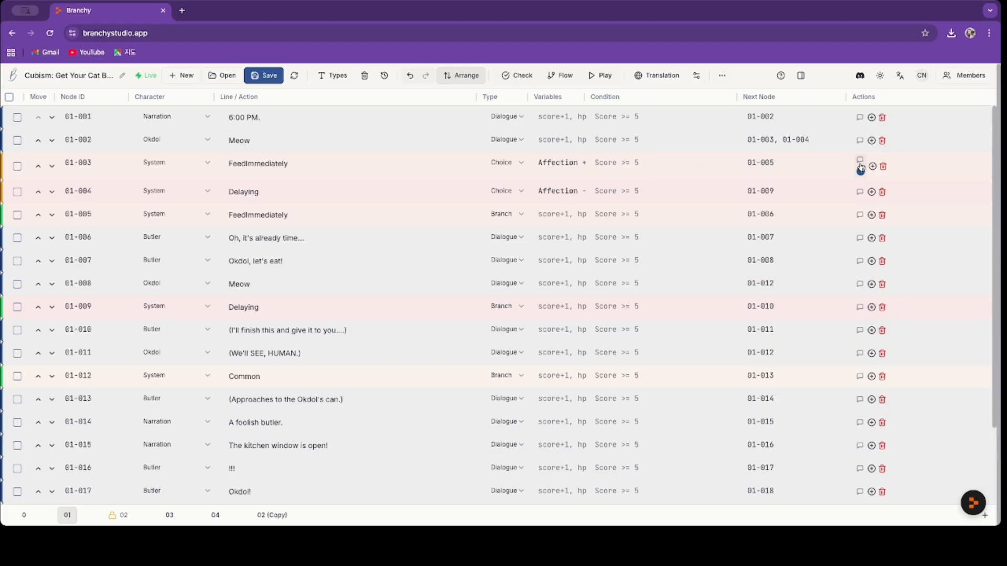
pyautogui.click(799, 76)
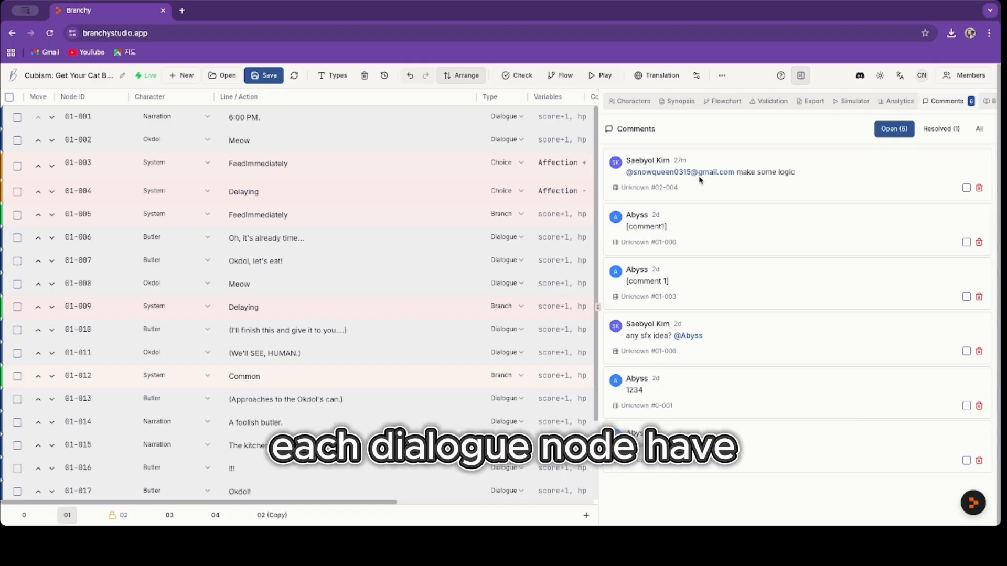
# - In translation mode, enter "6시" as the Korean translation of row 01-001 and change its original line to "6:00 PM"
pyautogui.click(637, 75)
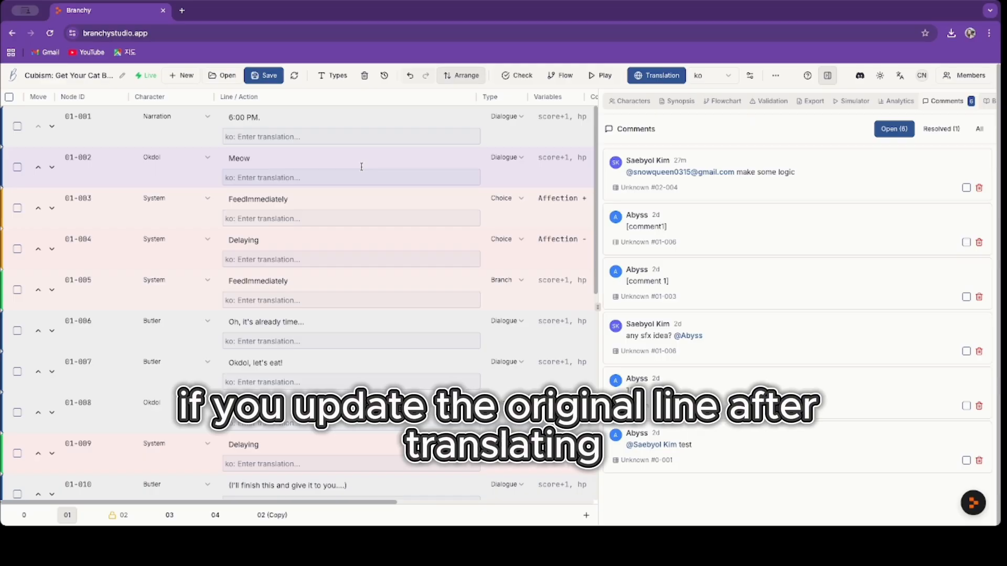
pyautogui.click(332, 139)
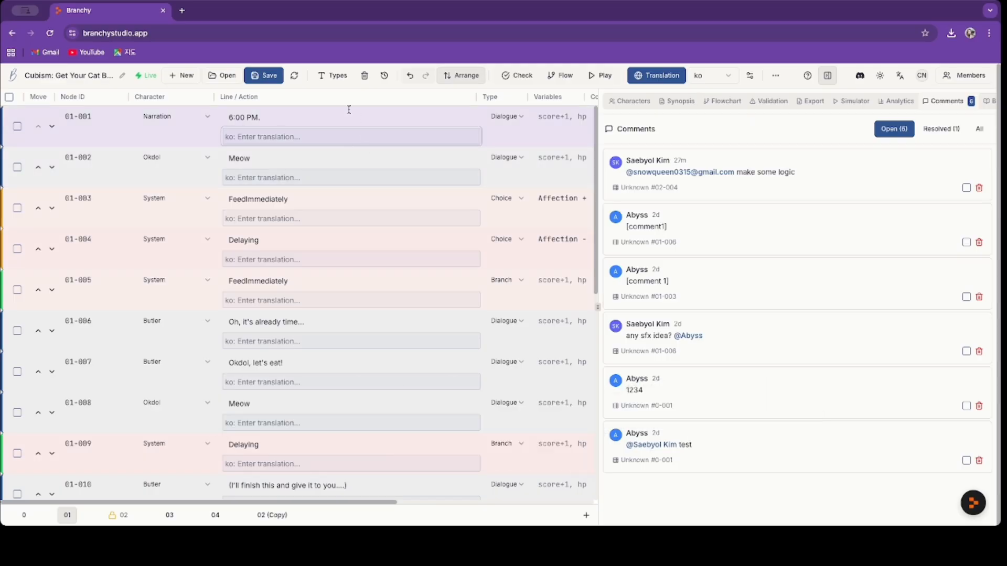
pyautogui.write('6시')
pyautogui.click(322, 118)
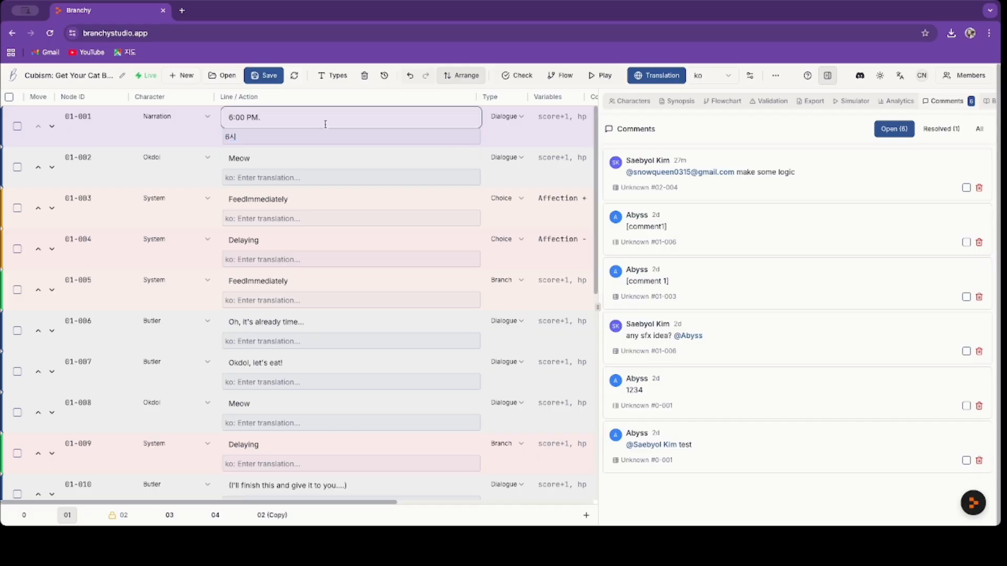
pyautogui.press('BackSpace')
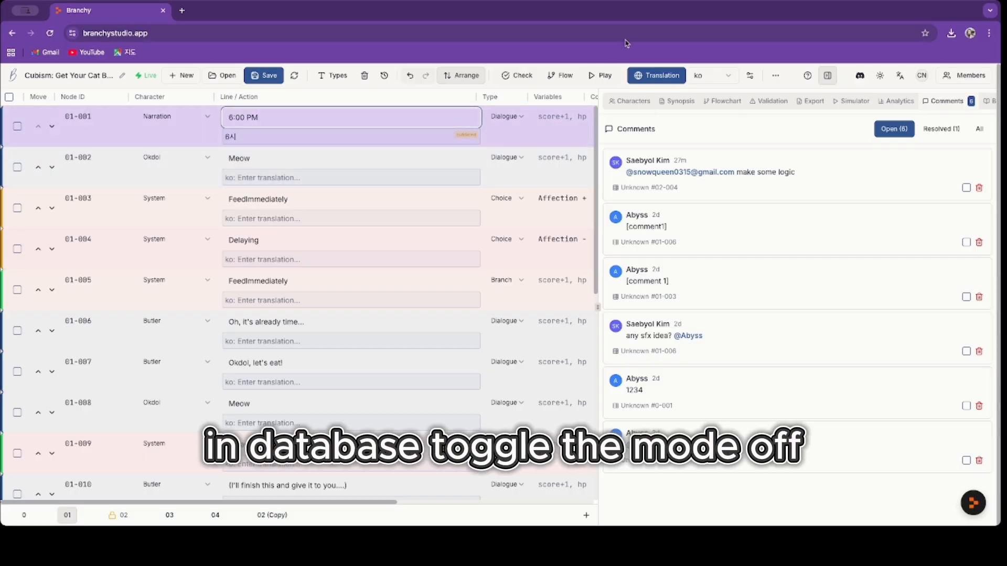
# - Turn translation mode off and on again to check that row 01-001 keeps its translation, and leave the mode off
pyautogui.click(664, 77)
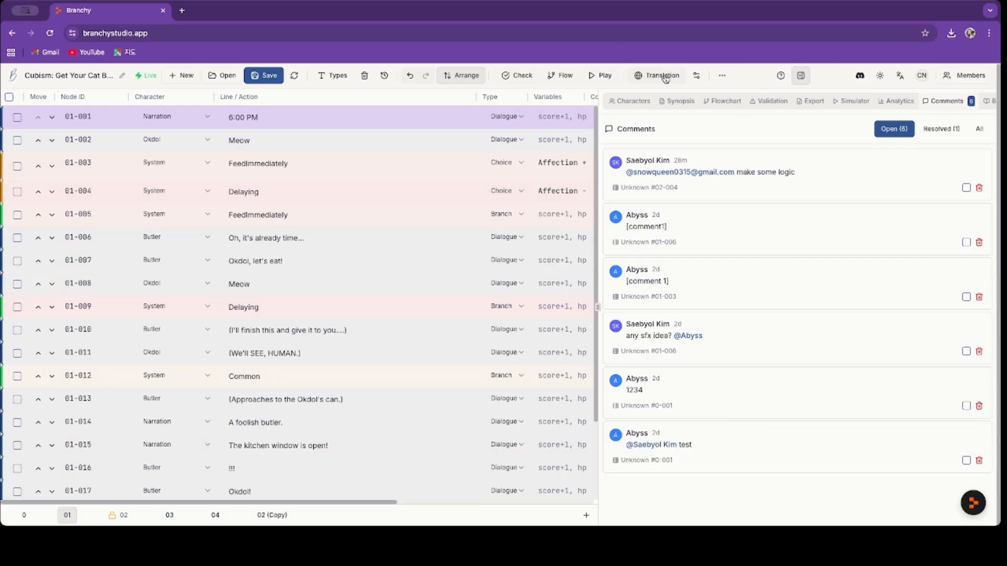
pyautogui.click(664, 76)
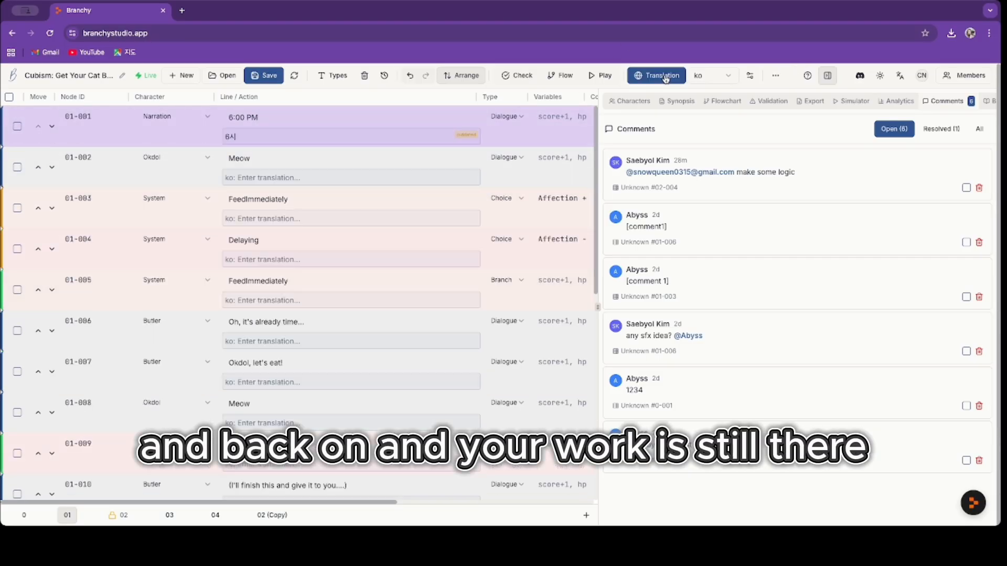
pyautogui.click(663, 77)
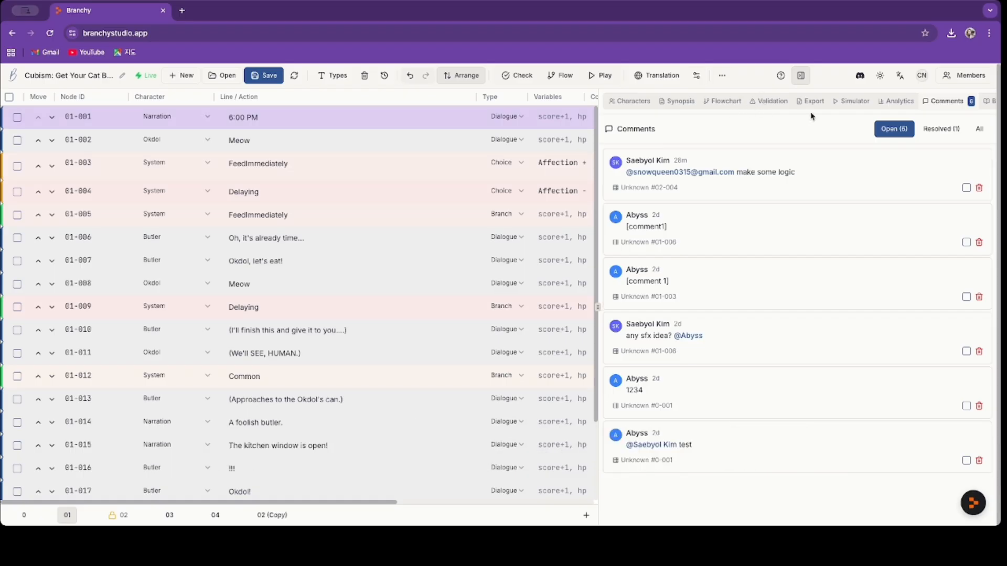
# - Preview the export of sheet 01 in the MD, JSON, Engine, Ink, Yarn and CSV formats
pyautogui.click(796, 103)
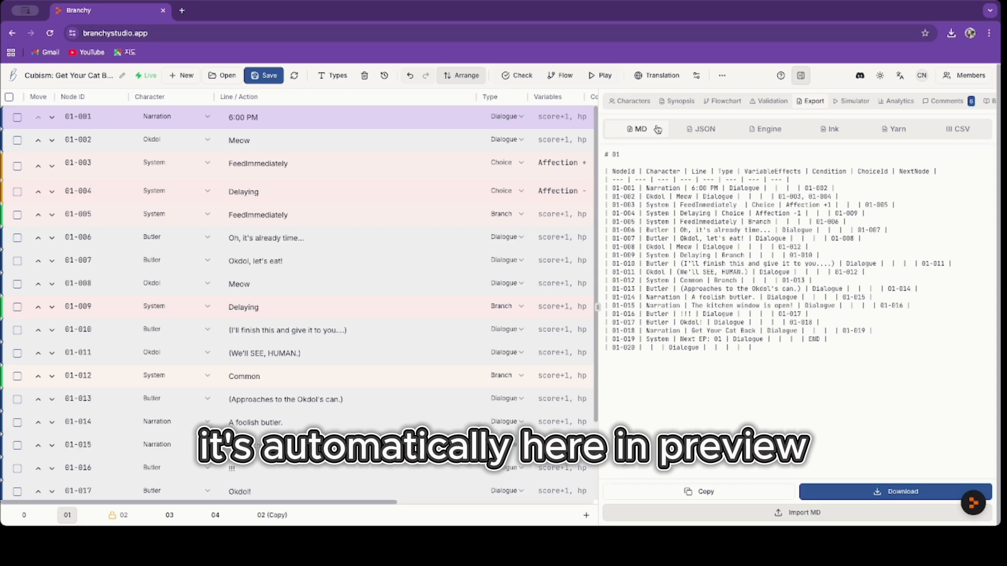
pyautogui.click(703, 129)
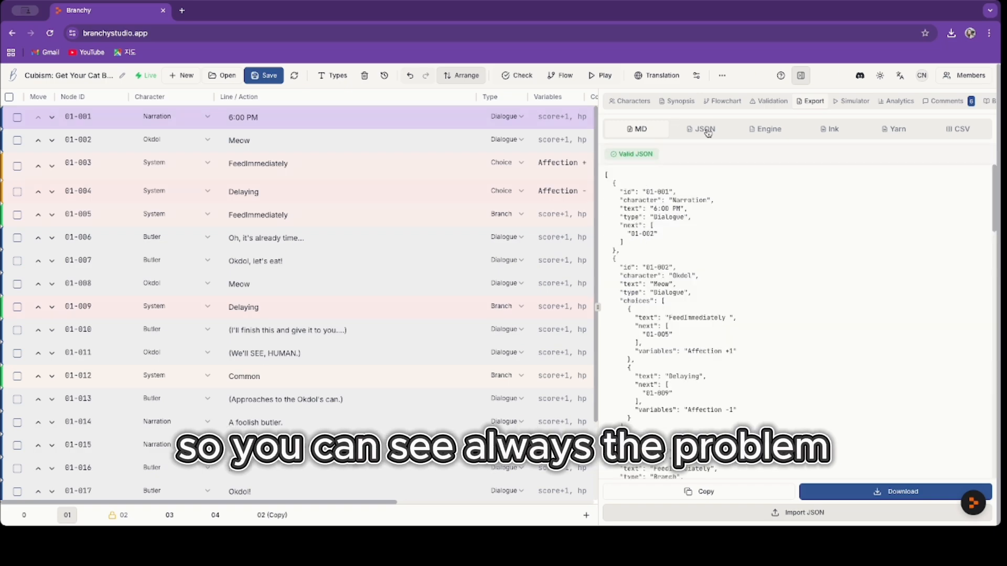
pyautogui.click(753, 135)
pyautogui.click(825, 136)
pyautogui.click(895, 131)
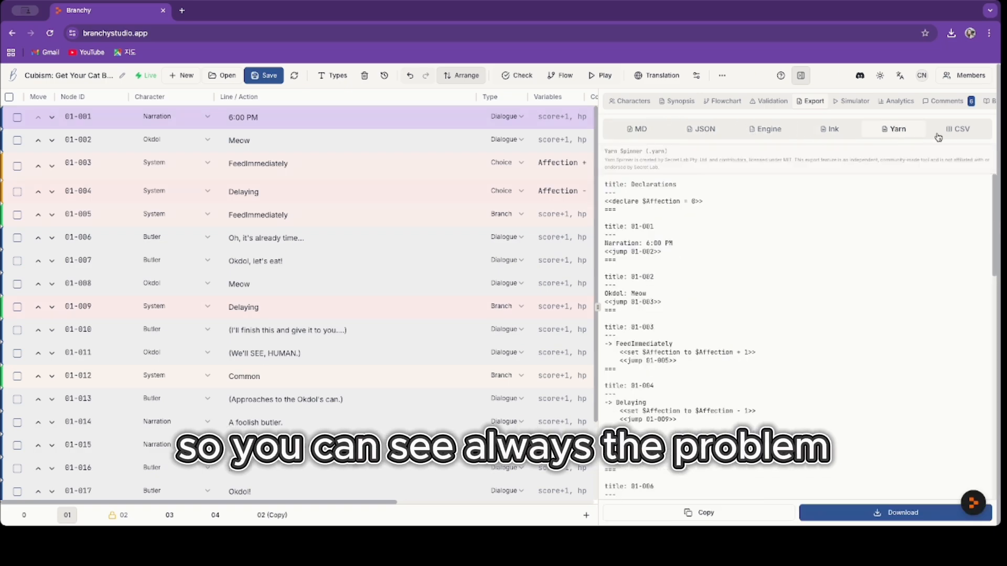
pyautogui.click(939, 138)
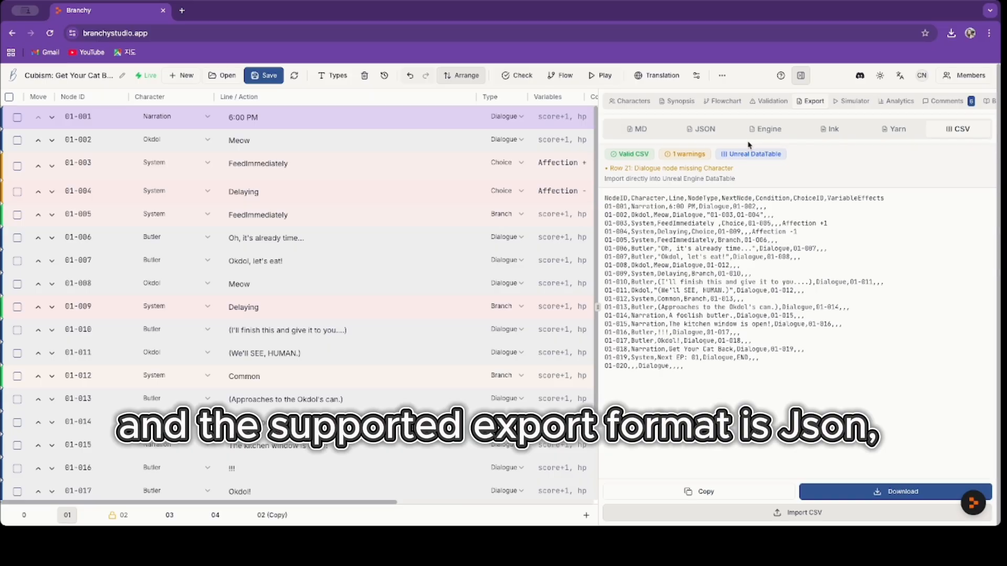
# - Review the JSON, Engine, Ink, Yarn and CSV export previews once more, returning to the MD preview
pyautogui.click(724, 136)
pyautogui.click(774, 136)
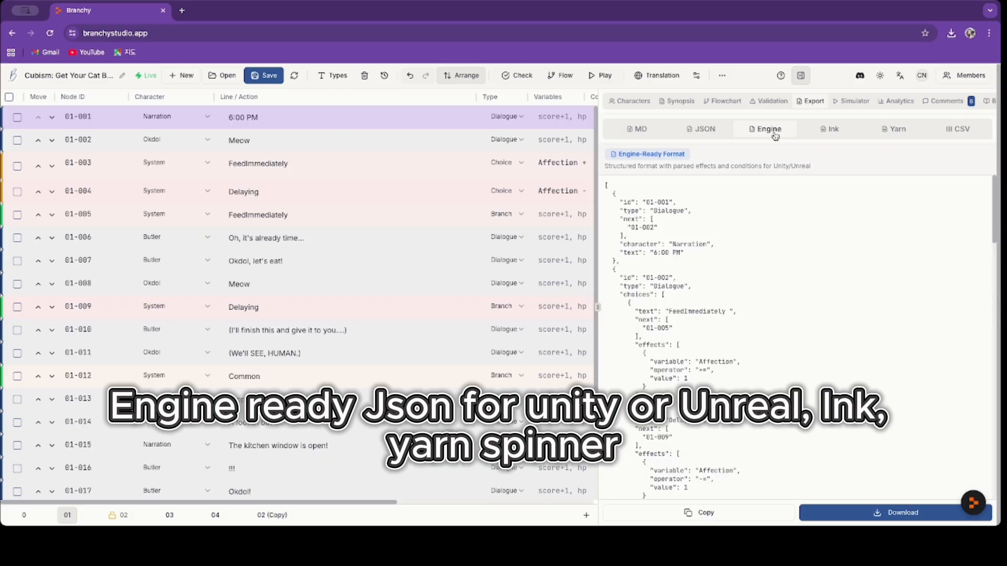
pyautogui.click(835, 138)
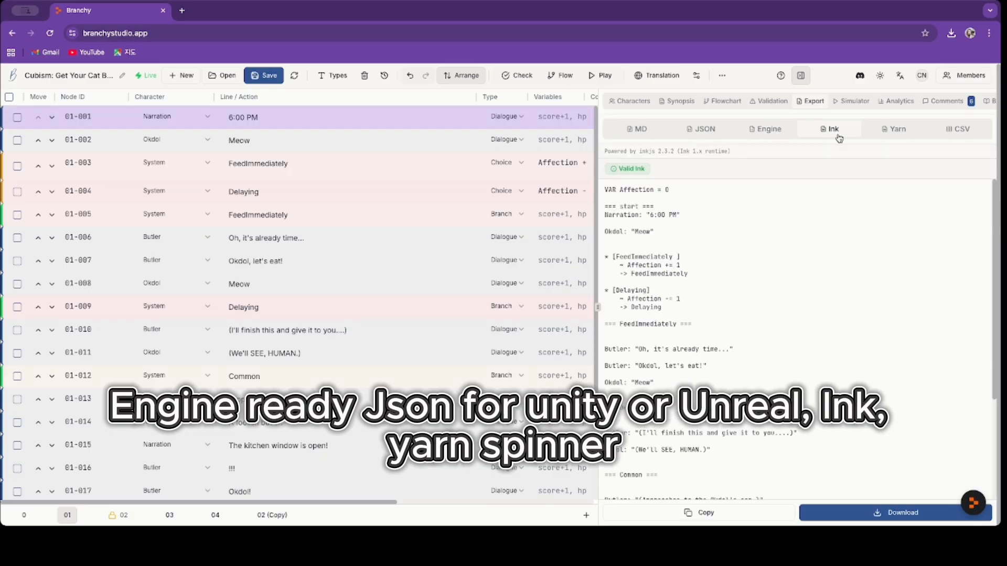
pyautogui.click(907, 136)
pyautogui.click(962, 127)
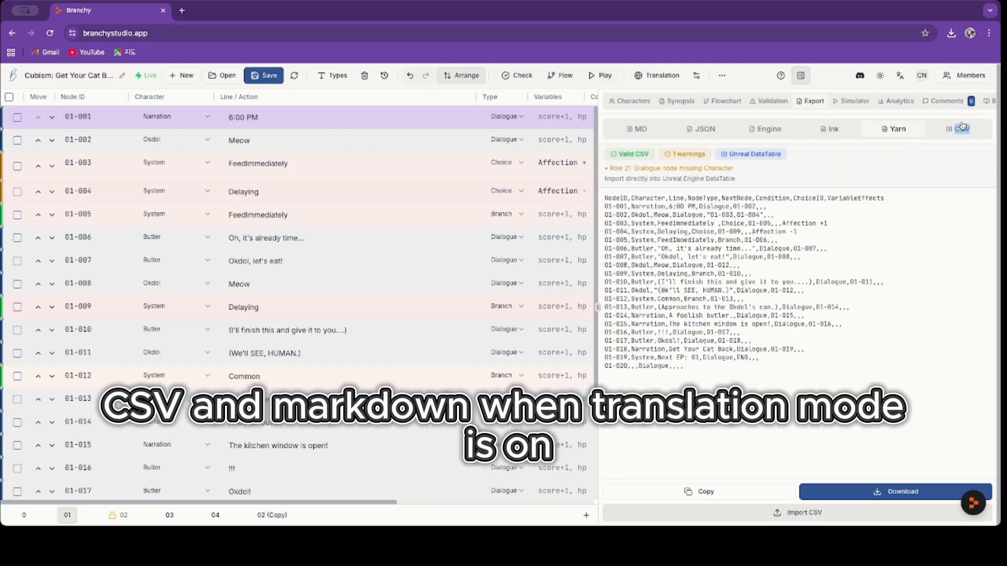
pyautogui.click(644, 128)
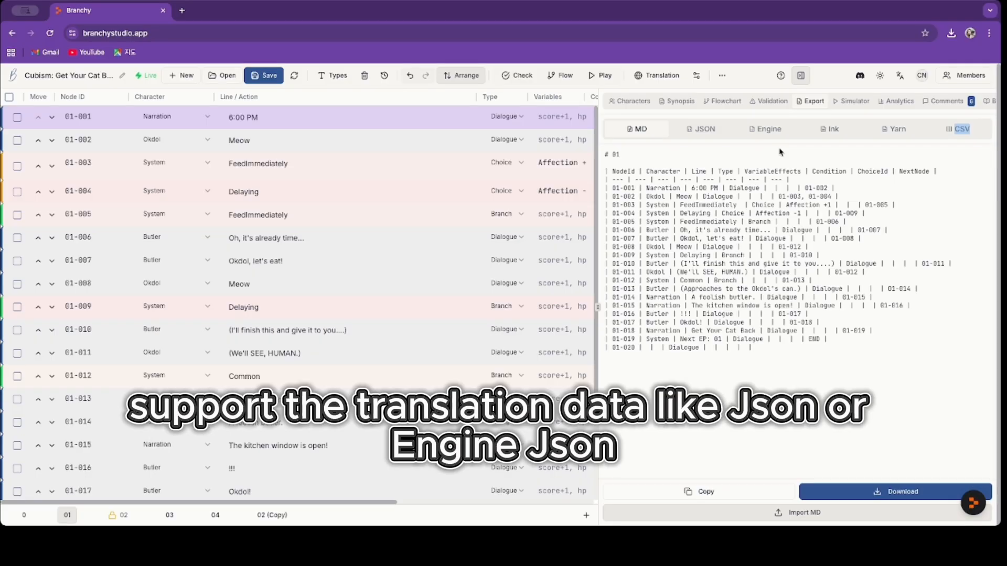
# - Compare the JSON and Engine export previews of sheet 01 with its Ink output, leaving the Ink preview open
pyautogui.click(689, 138)
pyautogui.click(807, 139)
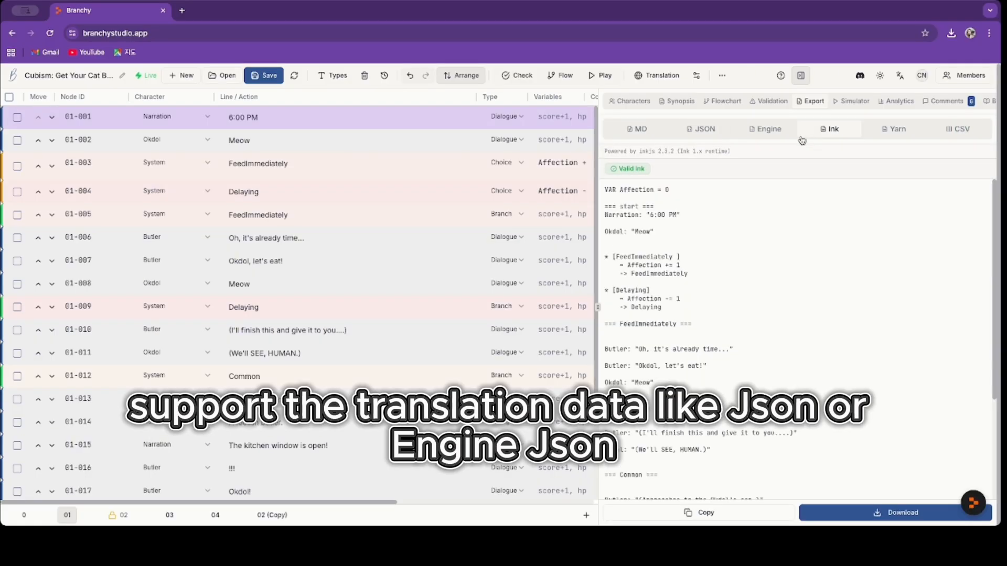
pyautogui.click(790, 137)
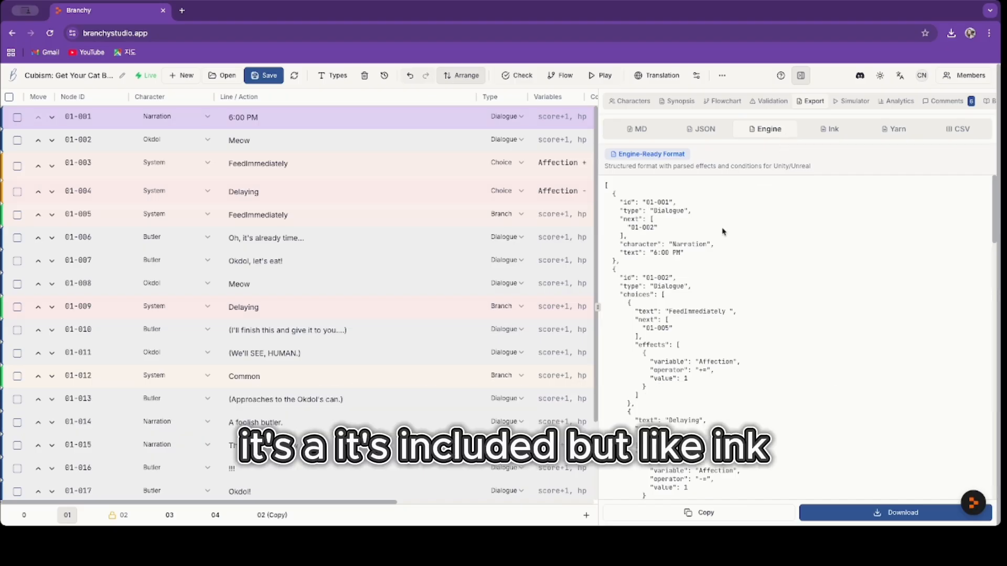
pyautogui.click(837, 138)
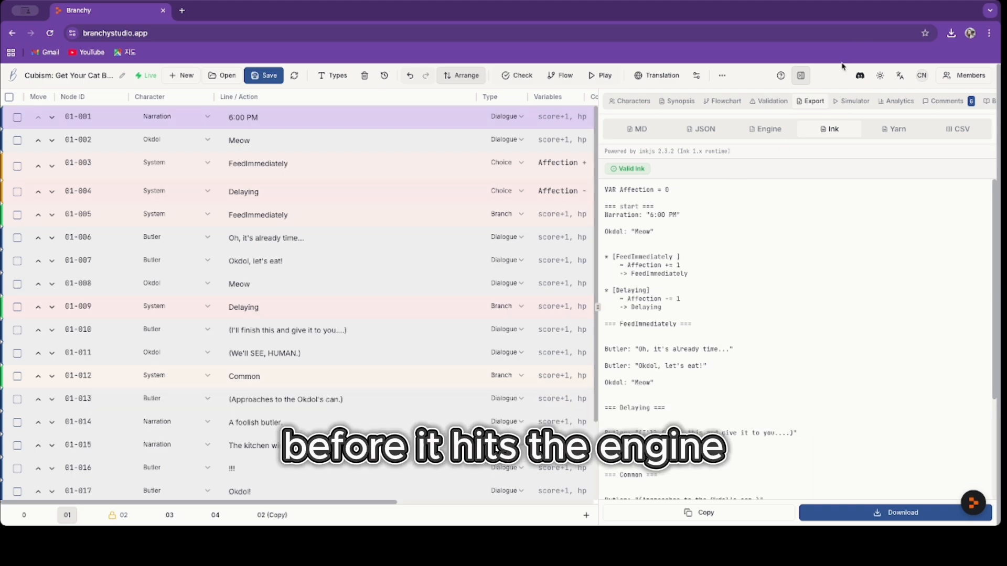
# - Run sheet 01 in the simulator and take the Delaying choice to play that branch through
pyautogui.click(845, 103)
pyautogui.click(804, 141)
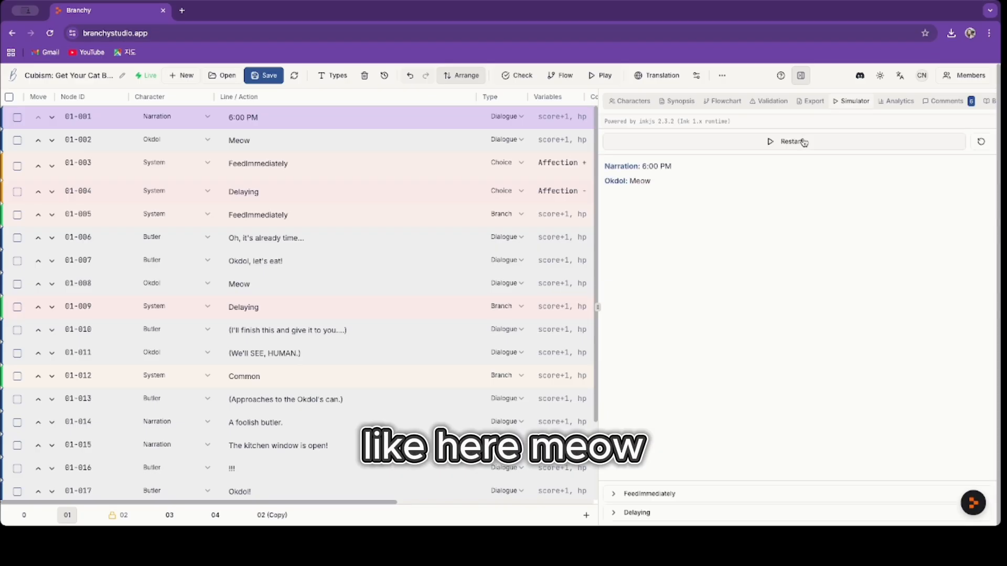
pyautogui.click(670, 515)
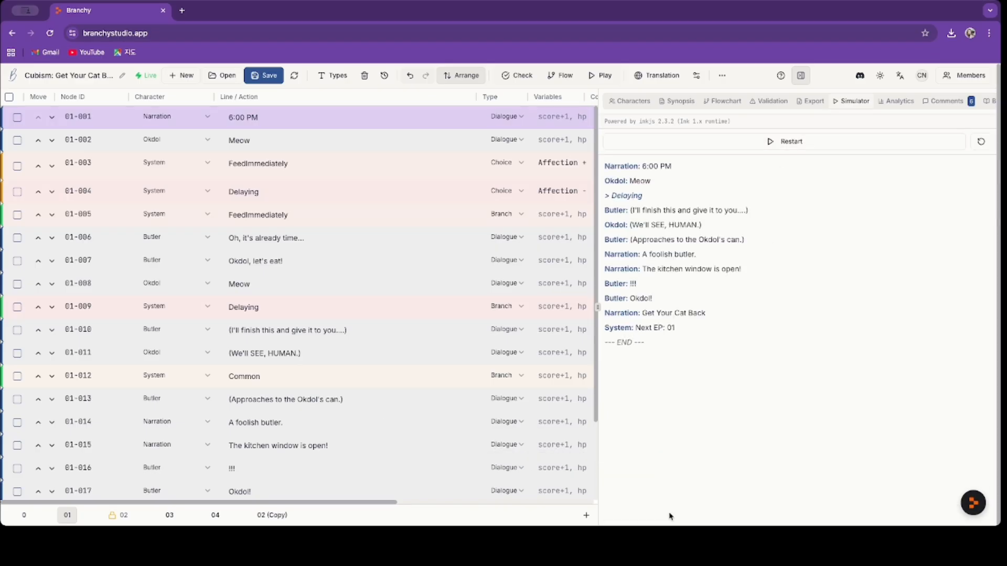